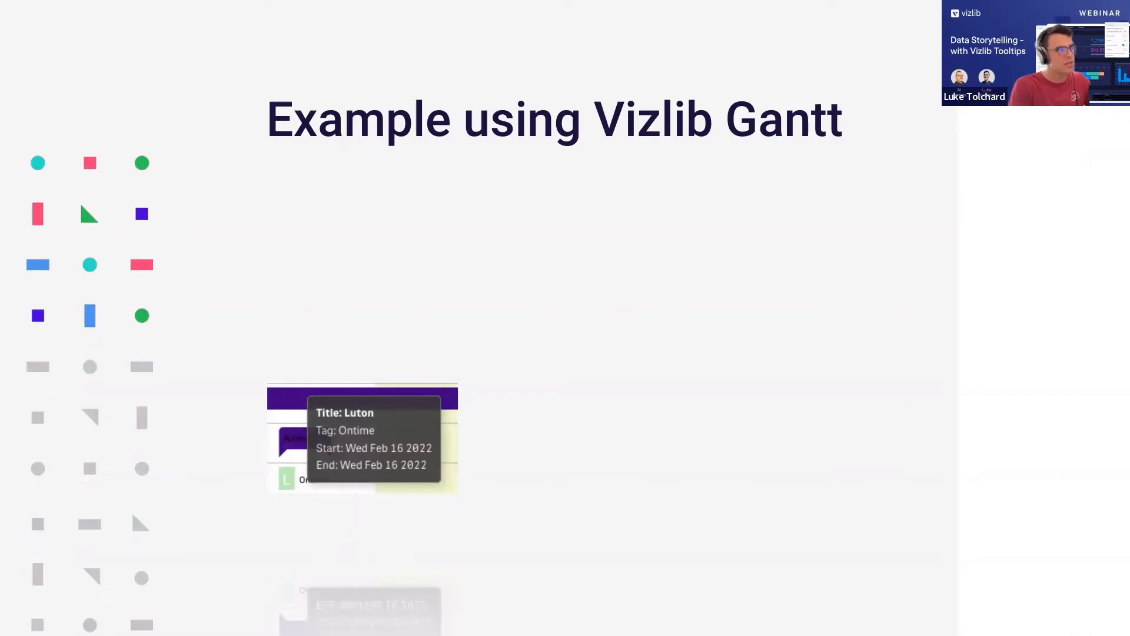
Advance to the "Let's have a Demo" slide, exit the slideshow and switch to the Patient Drug Analysis sheet.
key(Right)
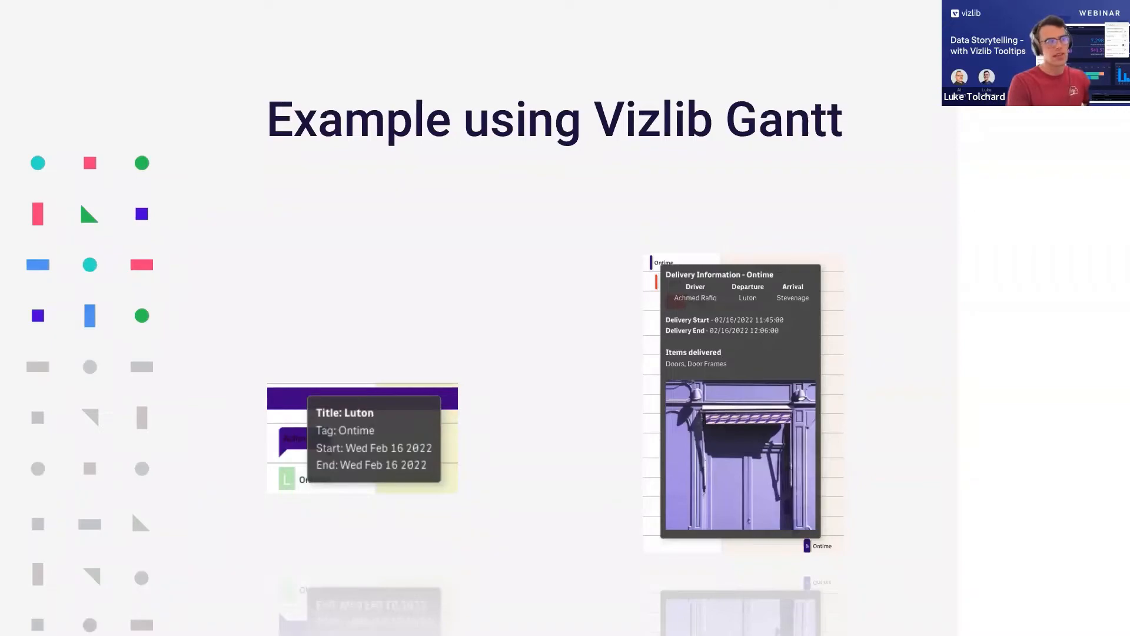
key(Right)
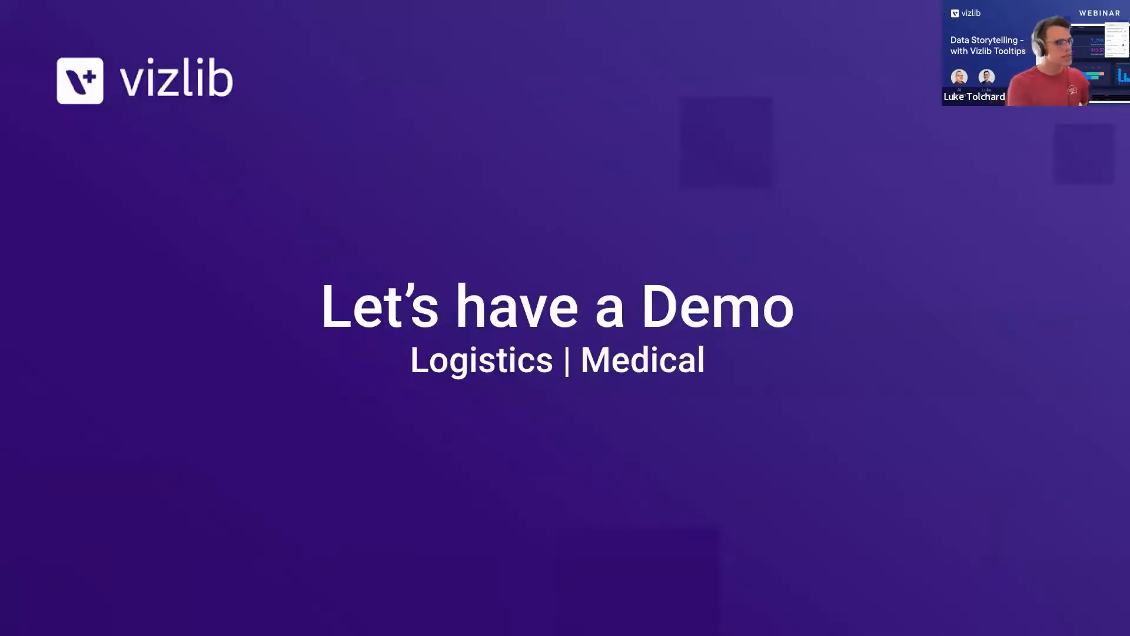
key(Escape)
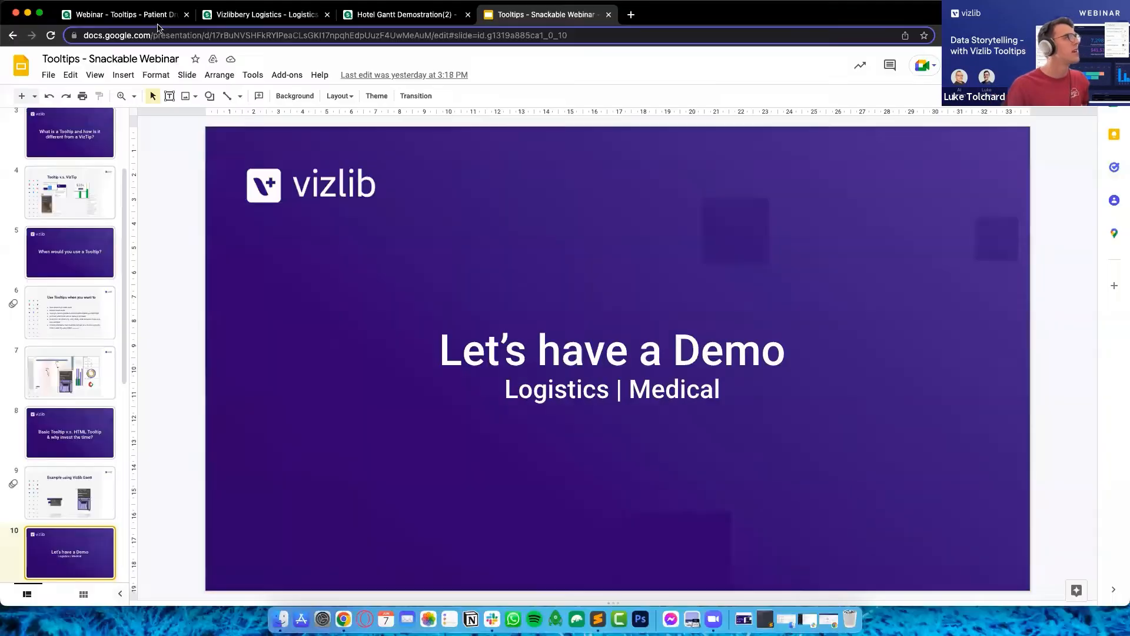
click(144, 18)
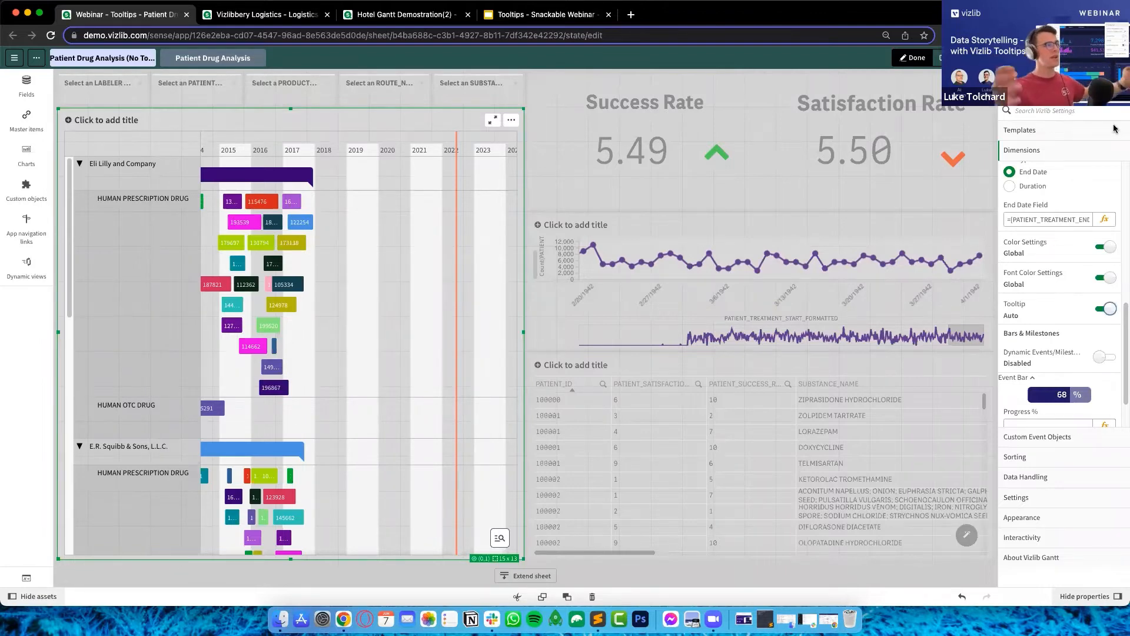
Leave sheet editing and inspect the automatic tooltip on one of the Gantt chart's patient bars.
click(912, 61)
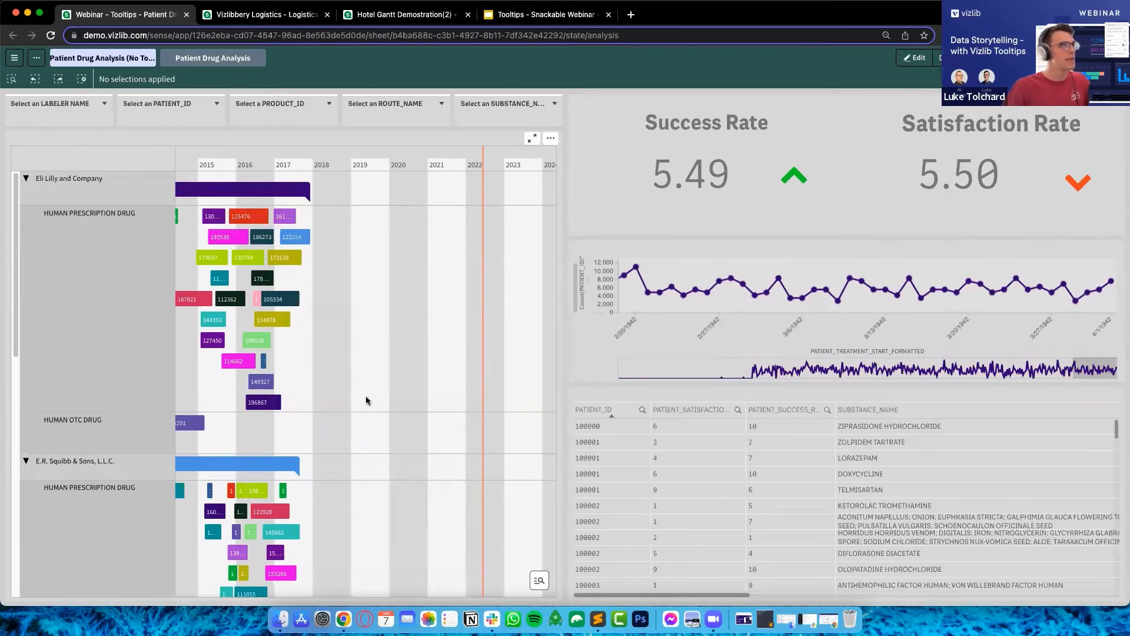
mouse_move(292, 245)
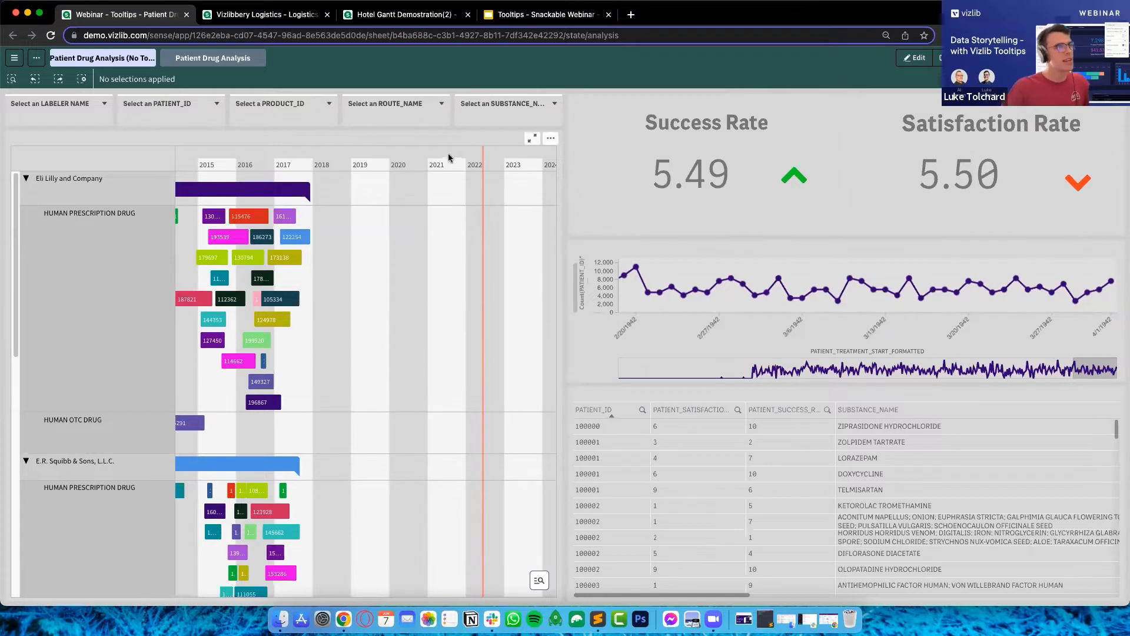
Reopen the sheet for editing, find the Gantt's PATIENT_ID tooltip setting by searching "tooltip" and "html", and set it to Custom.
click(912, 62)
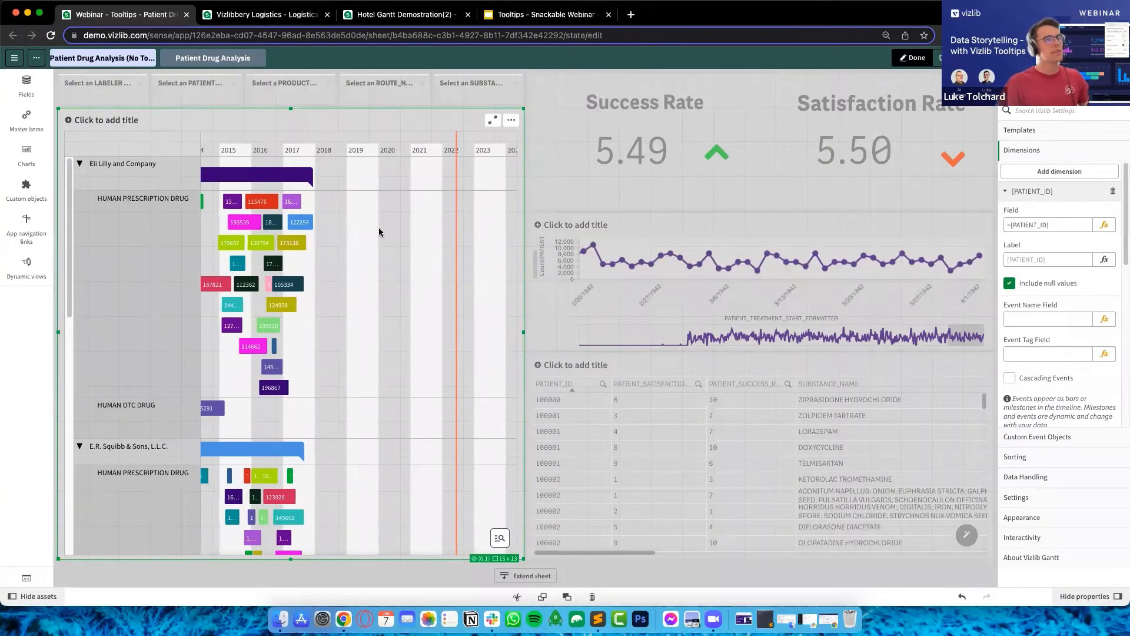
click(1013, 192)
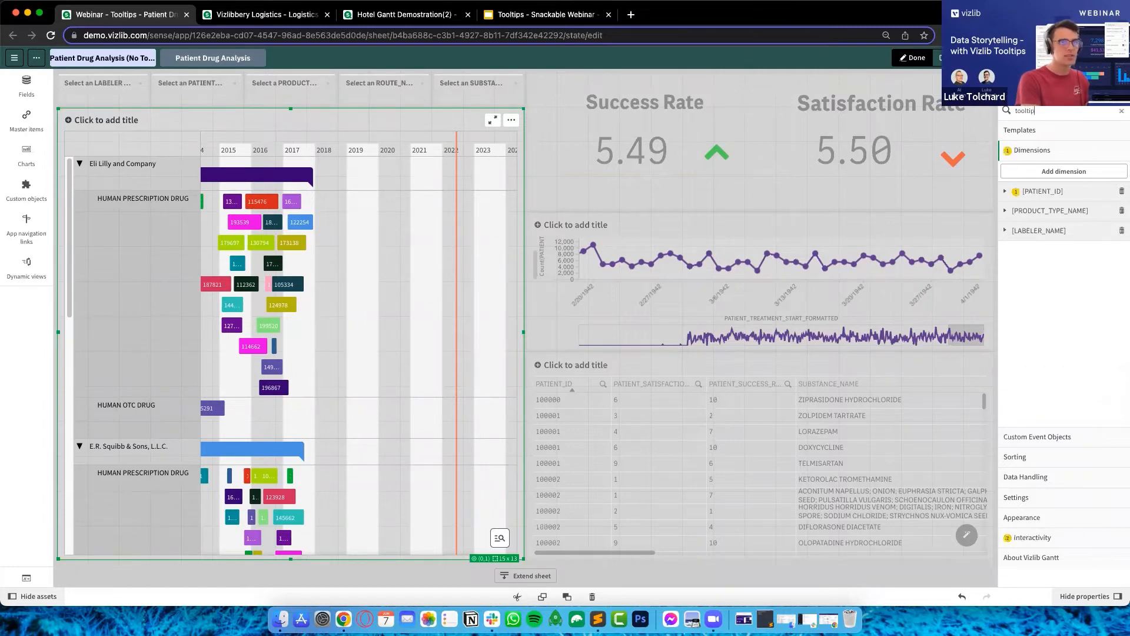
click(1018, 198)
scroll(1054, 301, down, 5)
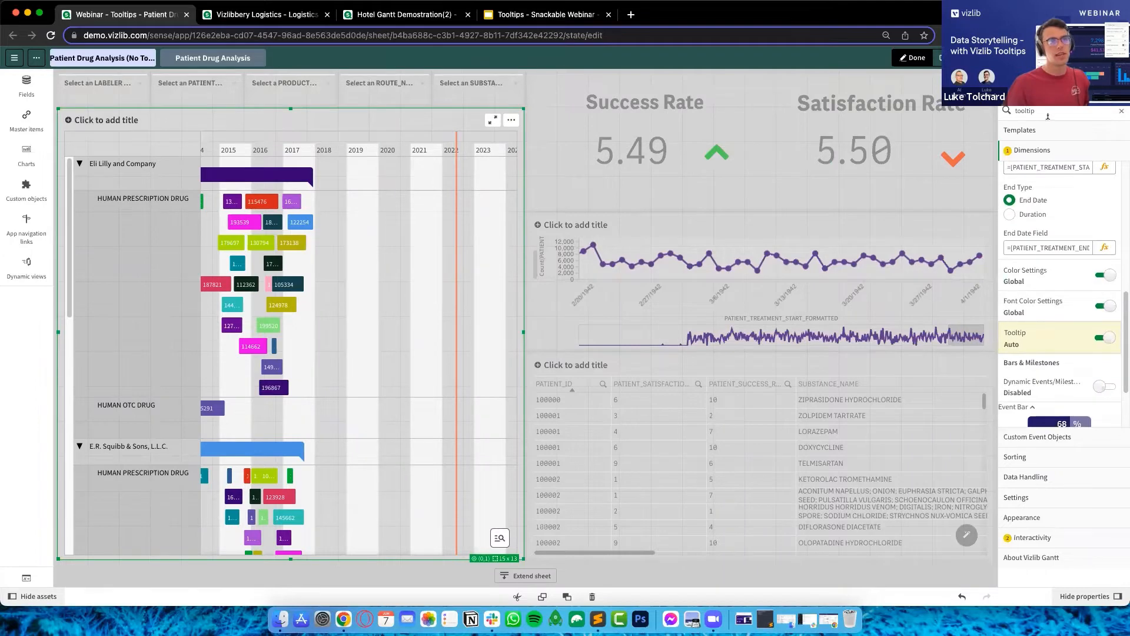
text(html)
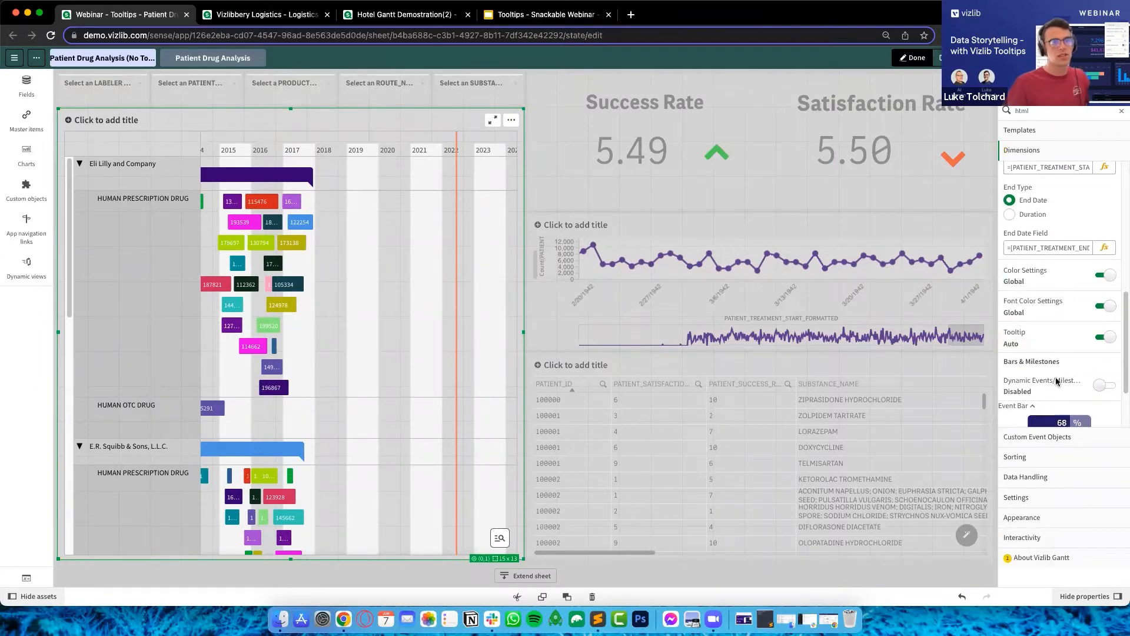
click(1109, 338)
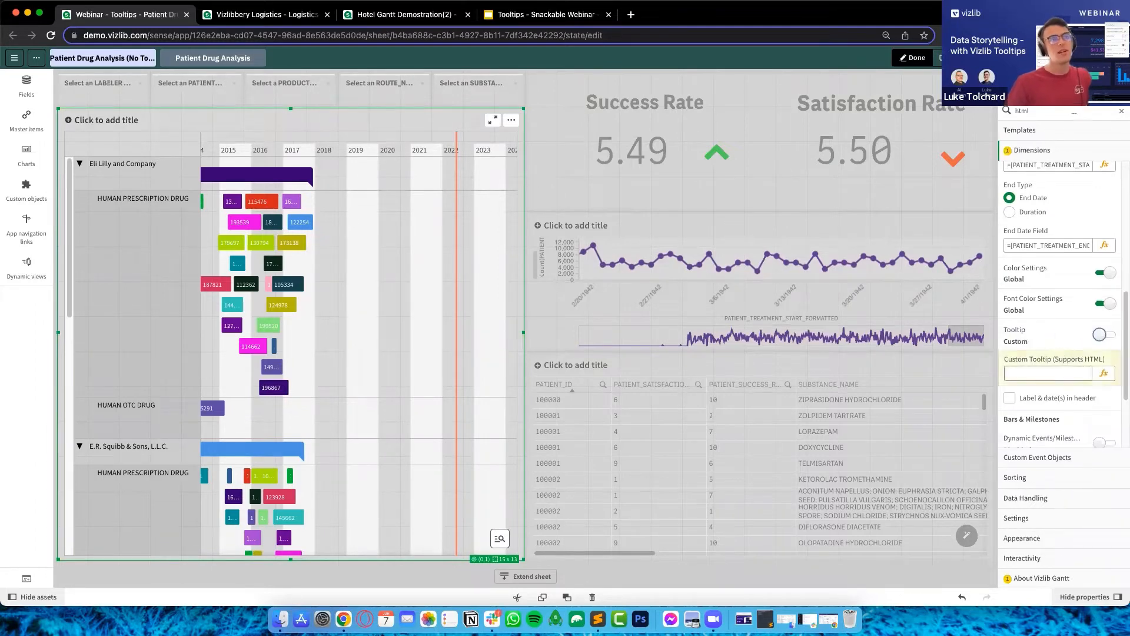
double_click(1022, 111)
key(BackSpace)
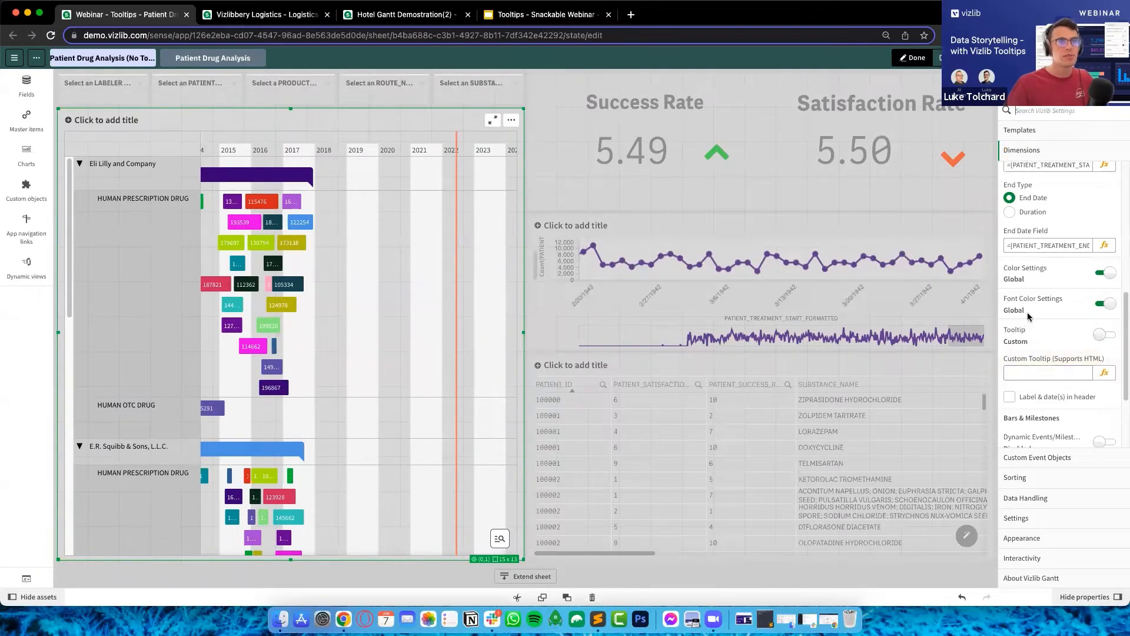
Fill the custom tooltip expression with quoted HTML paragraphs for patient ID, trial start and end, substance, strength, quantity given, success and satisfaction.
scroll(1030, 296, down, 2)
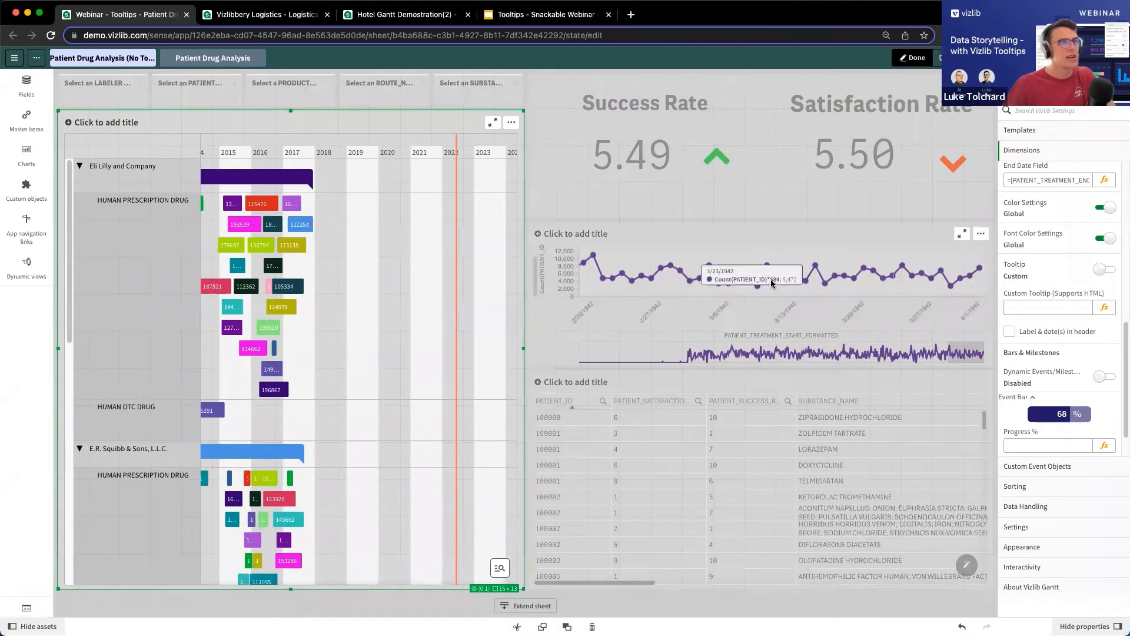
click(1104, 308)
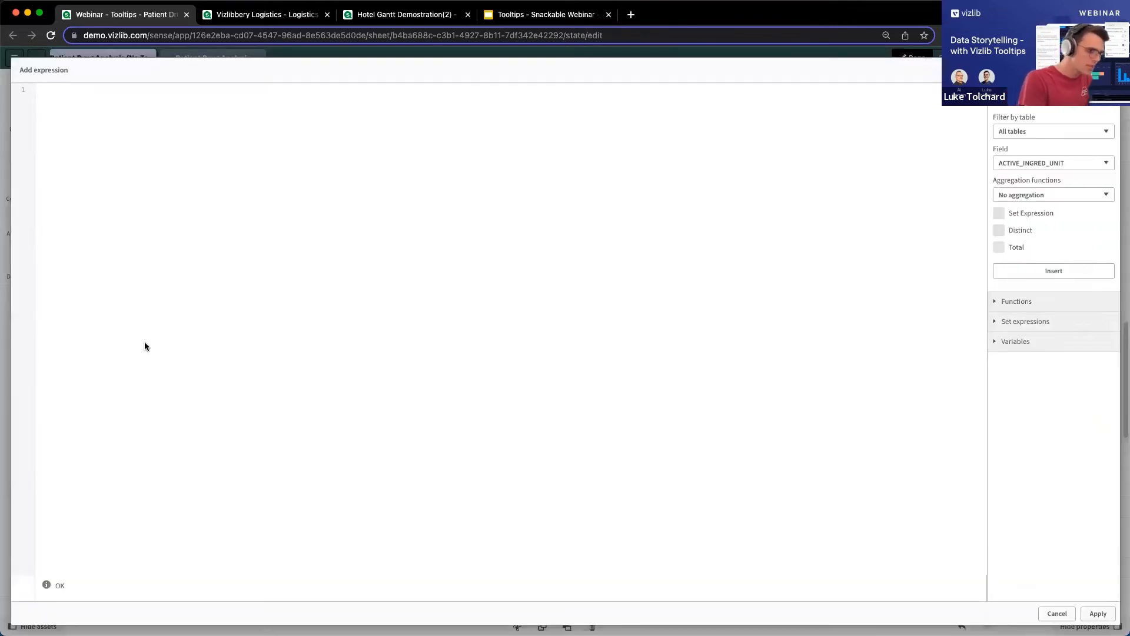
text('')
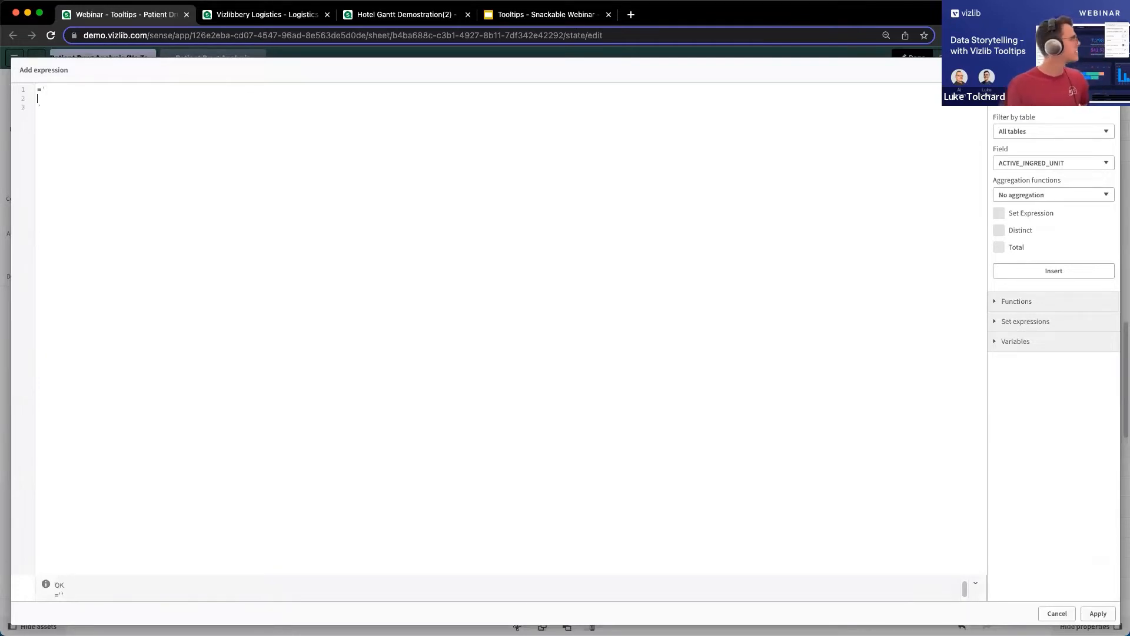
key(super+Tab)
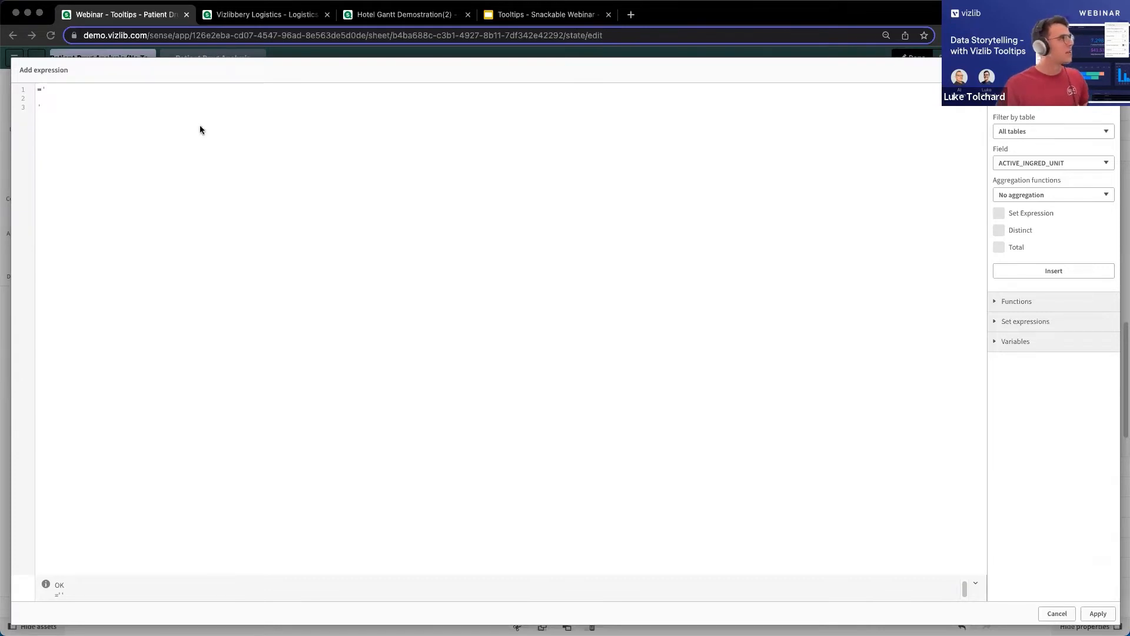
text(<p>Information about Patient '& PATIENT_ID &'</p> <p>Trial Start : '& min(PATIENT_TREATMENT_START_FORMATTED) &'</p> <p>Trial End : '& max(PATIENT_TREATMENT_END_FORMATTED) &'</p> <p>Substance</p> <p>'& if(SUBSTANCE_NAME = -1, Null, SUBSTANCE_NAME) &'</p> <p>Strength</p> <p>'& ACTIVE_NUMERATOR_STRENGTH &'</p> <p>Quantity Given</p> <p>'& ACTIVE_INGRED_UNIT &'</p> <p>Success</p> <p>[PATIENT_SUCCESS_RATE]</p> <p>Satisfaction</p> <p>[PATIENT_SATISFACTION_RATE]</p>)
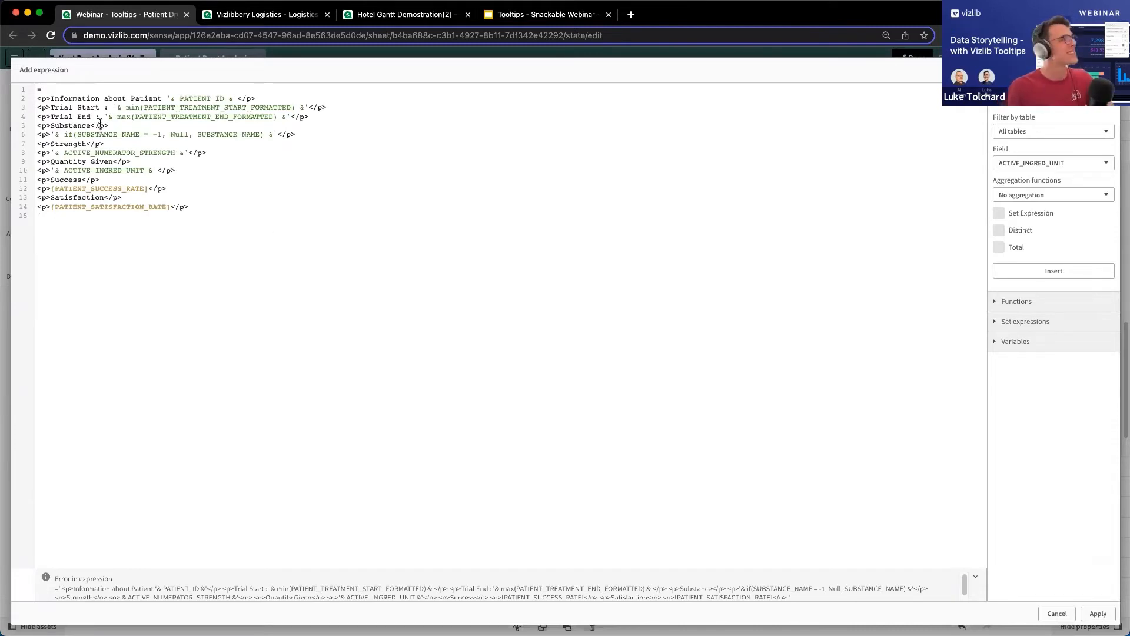
Examine the tooltip expression's paragraph tags, the quote-and-ampersand concatenation around fields, and the min and if functions.
drag(51, 98, 23, 101)
drag(256, 97, 237, 98)
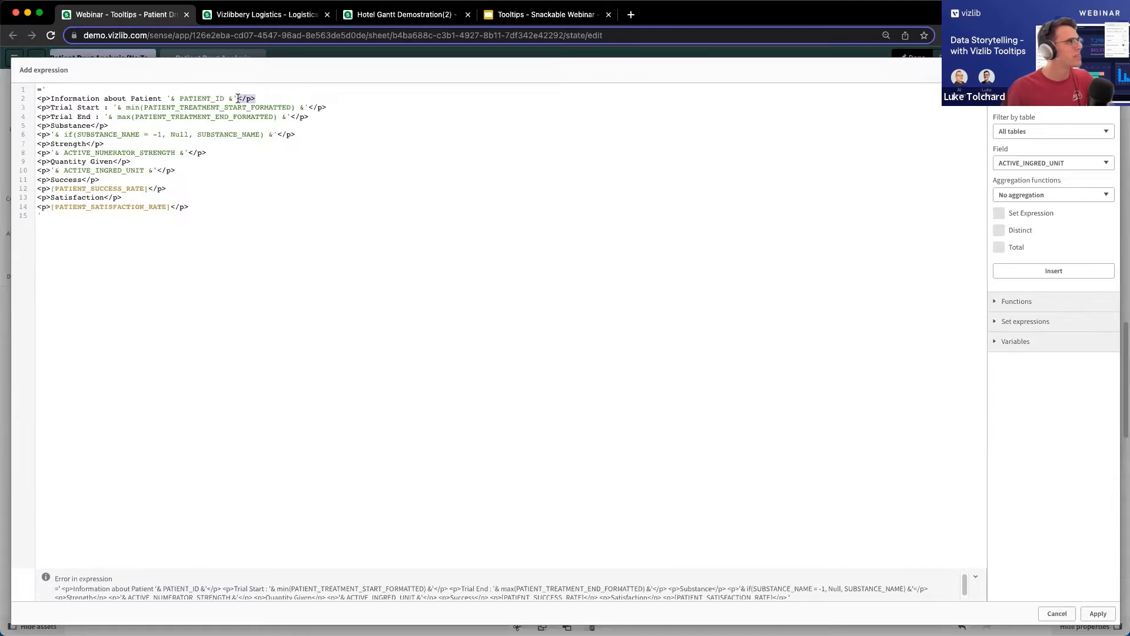
click(113, 107)
drag(114, 107, 152, 108)
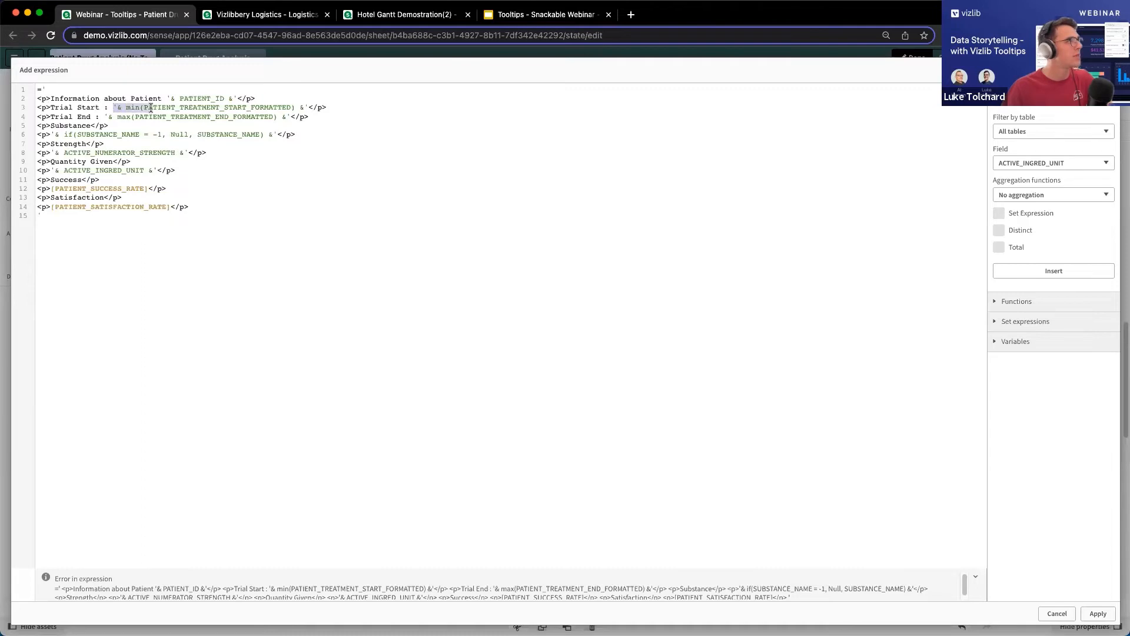
click(119, 107)
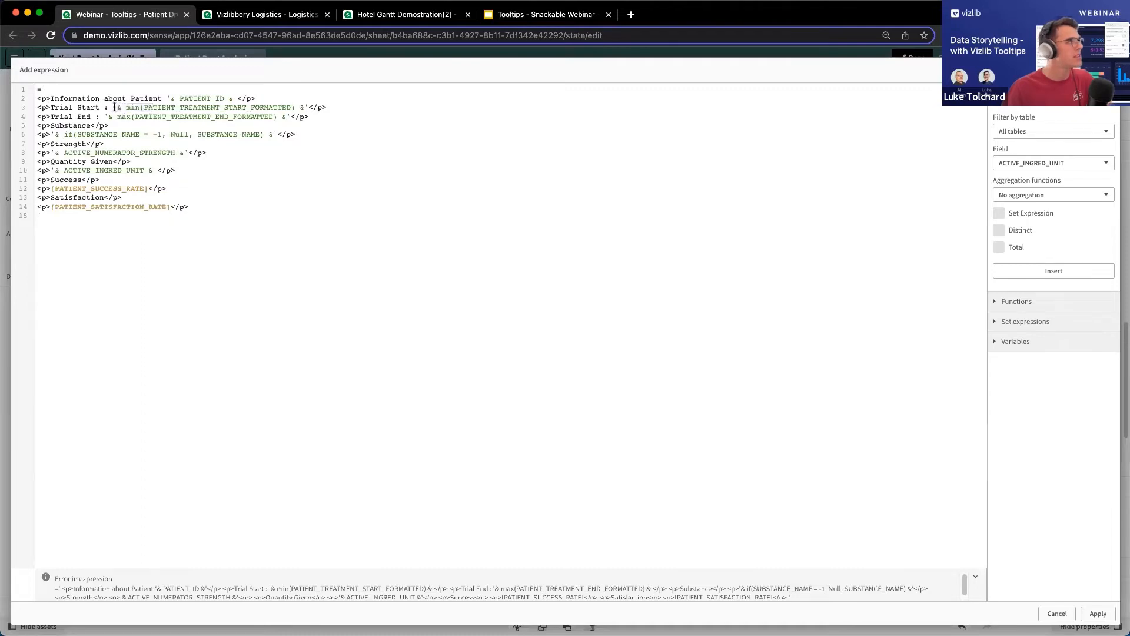
click(306, 108)
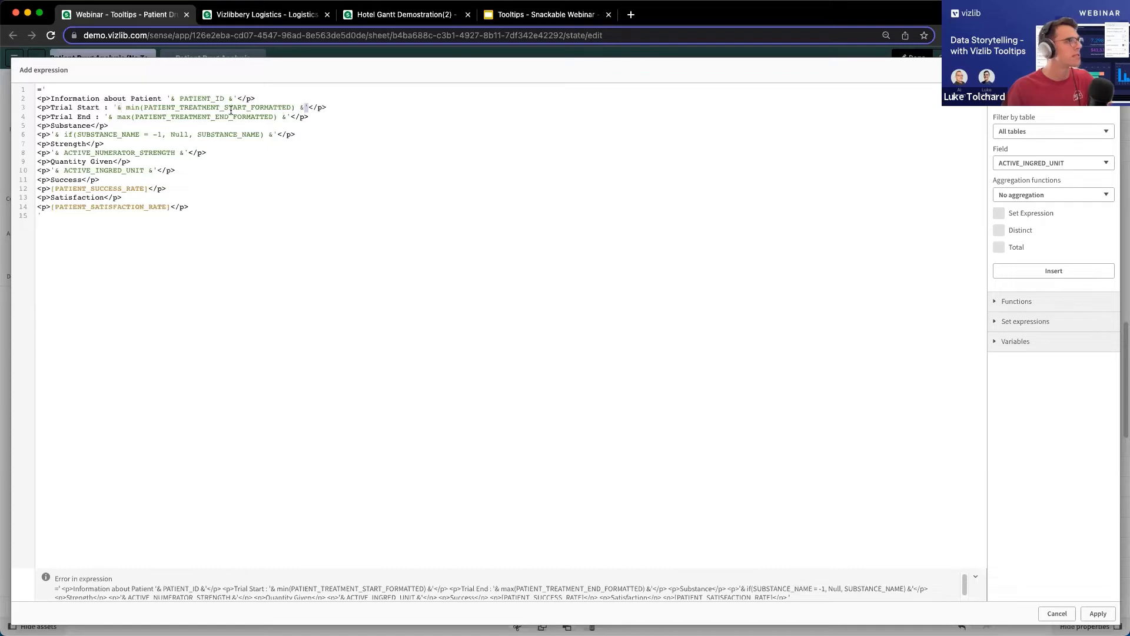
double_click(129, 108)
drag(153, 109, 296, 108)
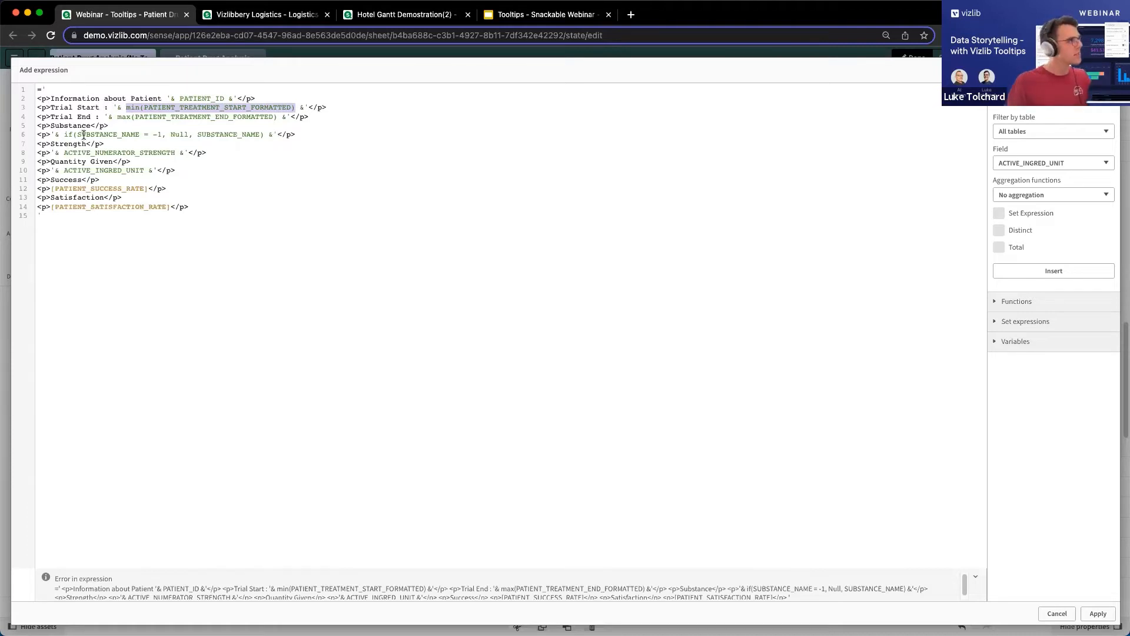
drag(64, 135, 229, 135)
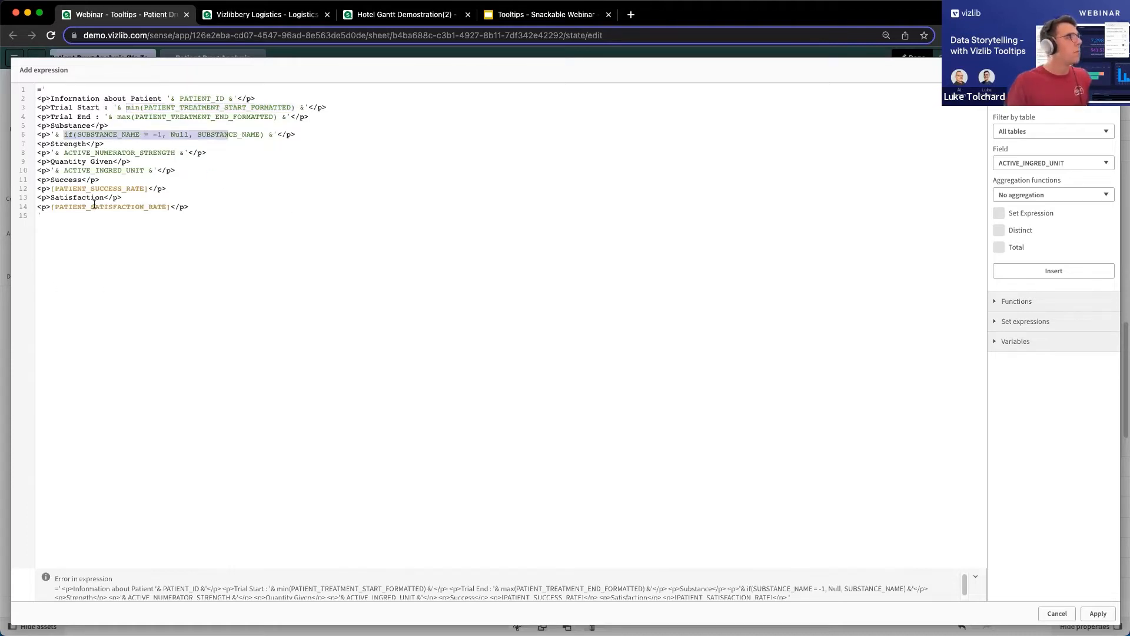
drag(50, 190, 69, 189)
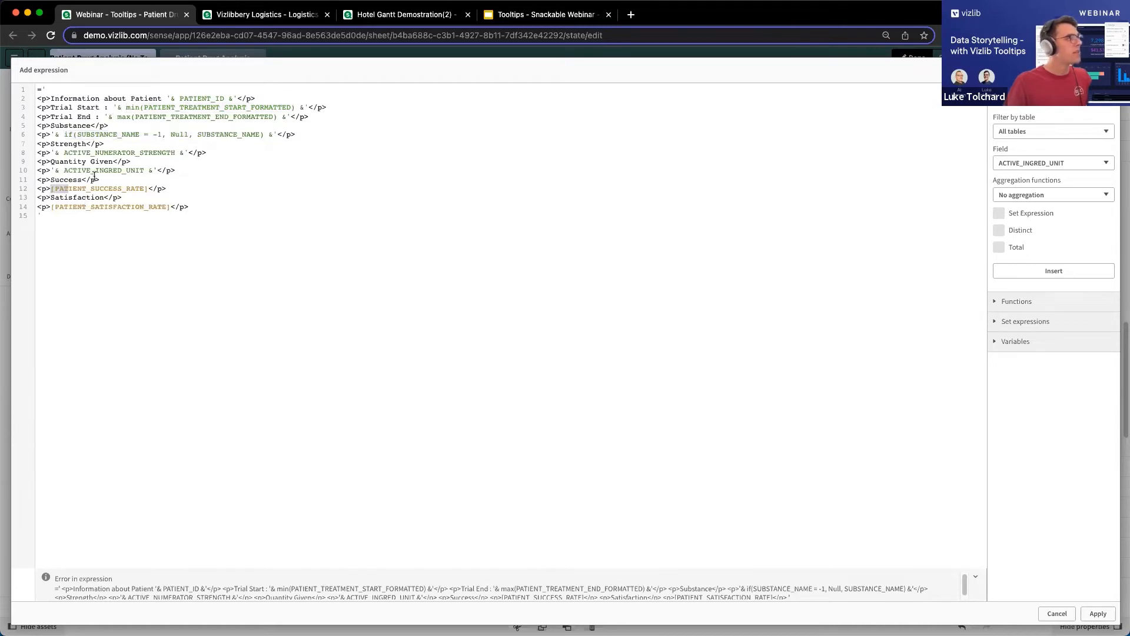
click(157, 170)
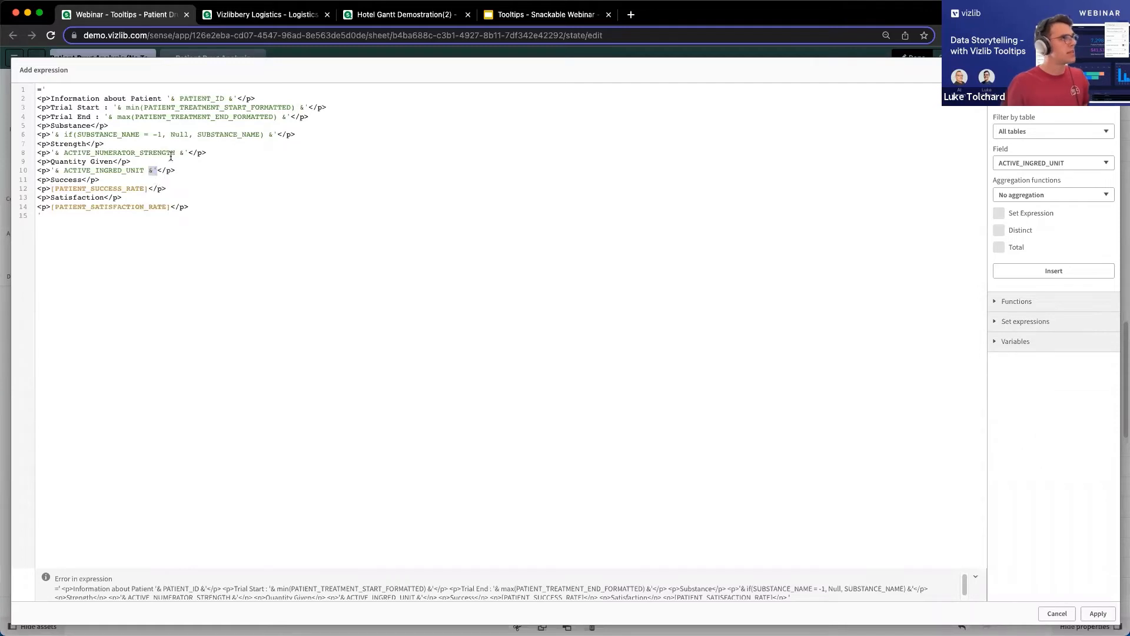
click(58, 135)
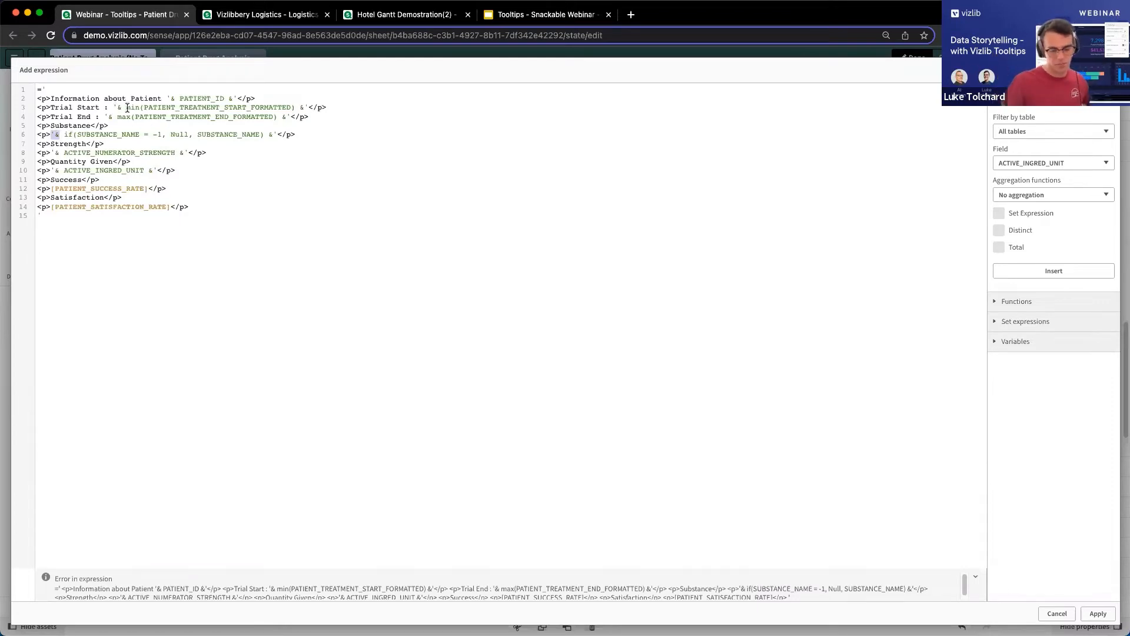
click(633, 373)
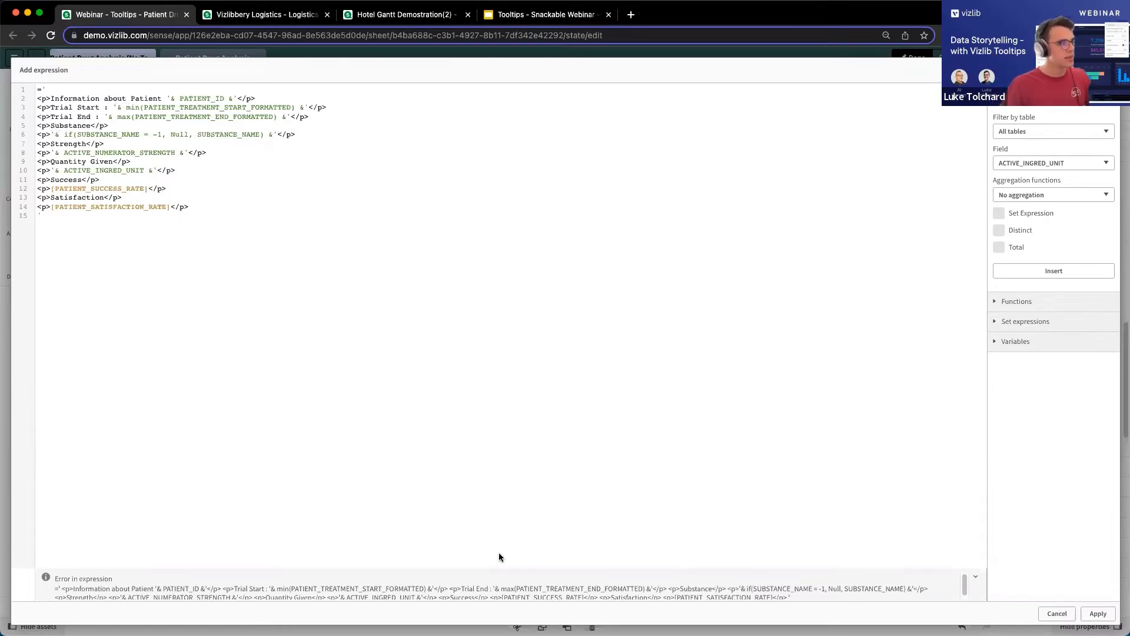
Apply the custom tooltip expression and check it on a patient bar in the Gantt chart.
click(1098, 614)
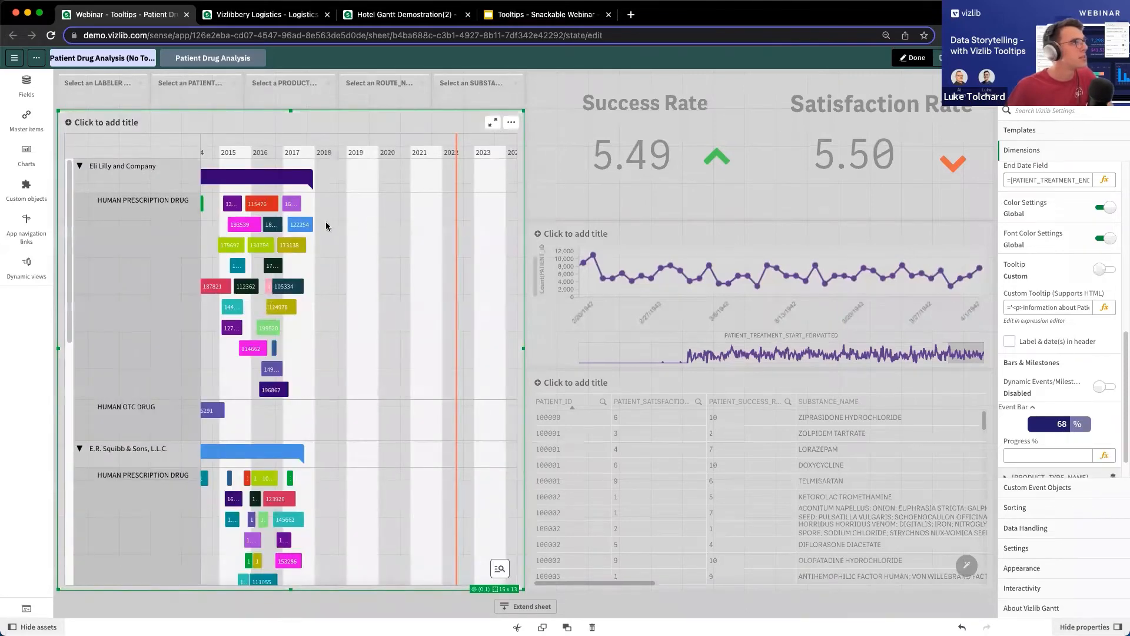
mouse_move(297, 226)
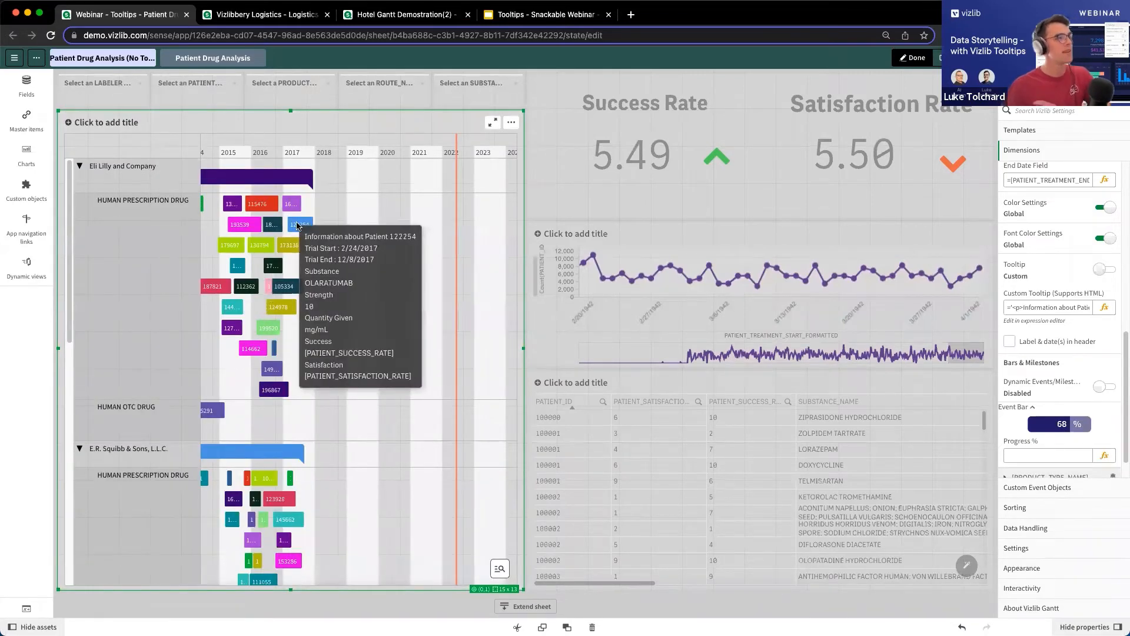
Correct the tooltip expression by enclosing [PATIENT_SUCCESS_RATE] and [PATIENT_SATISFACTION_RATE] in '& and &', apply it and check a Gantt bar.
click(1090, 308)
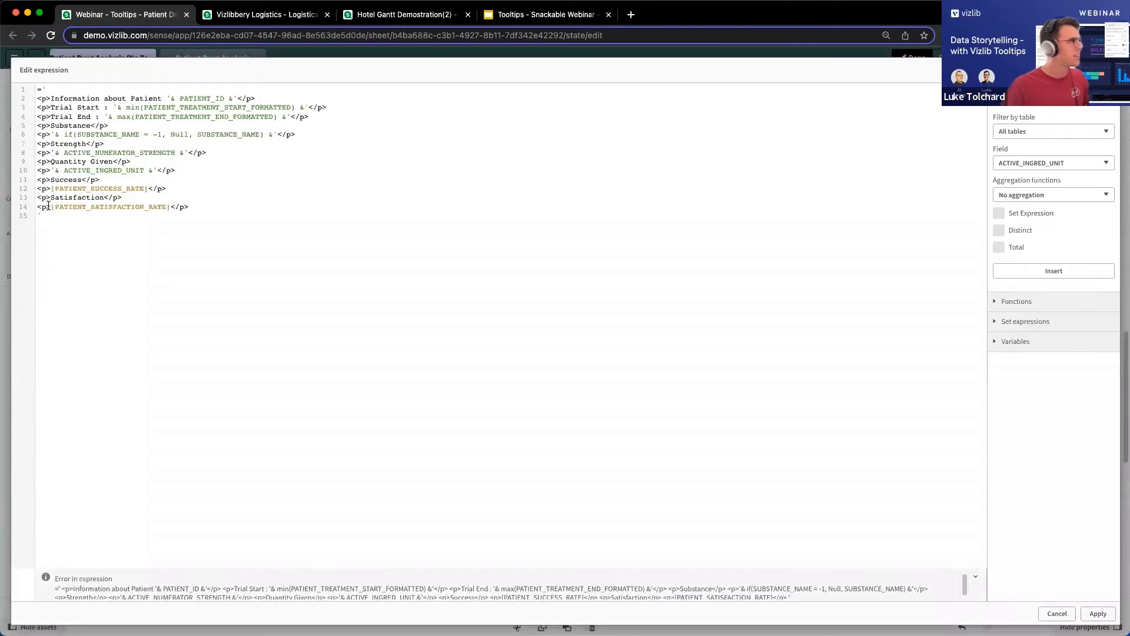
text('&)
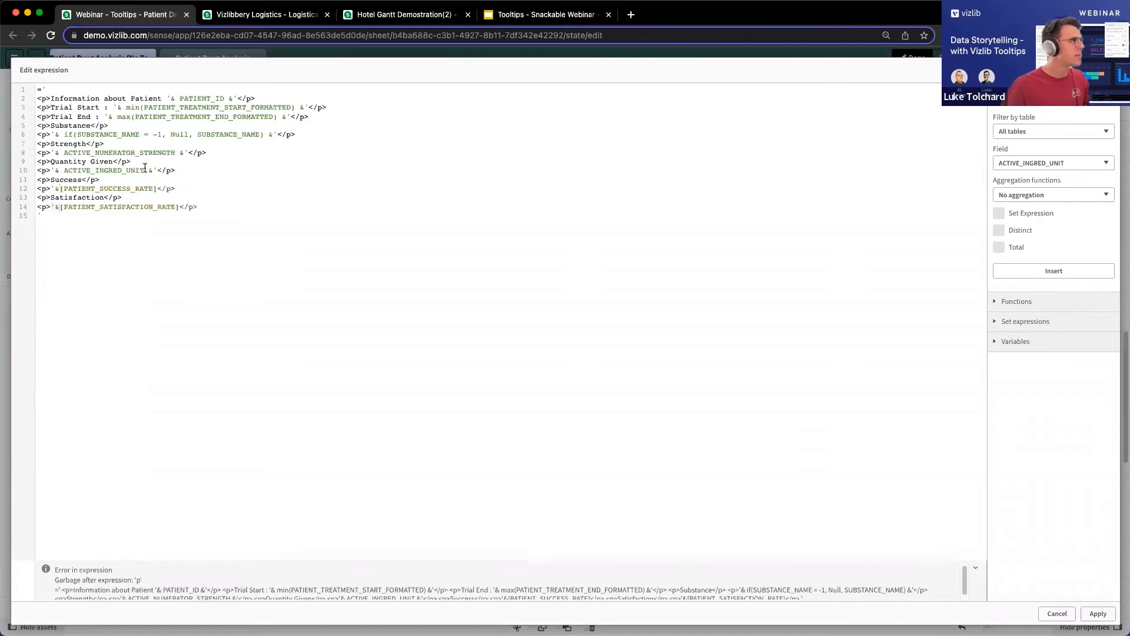
drag(148, 170, 156, 170)
key(super+c)
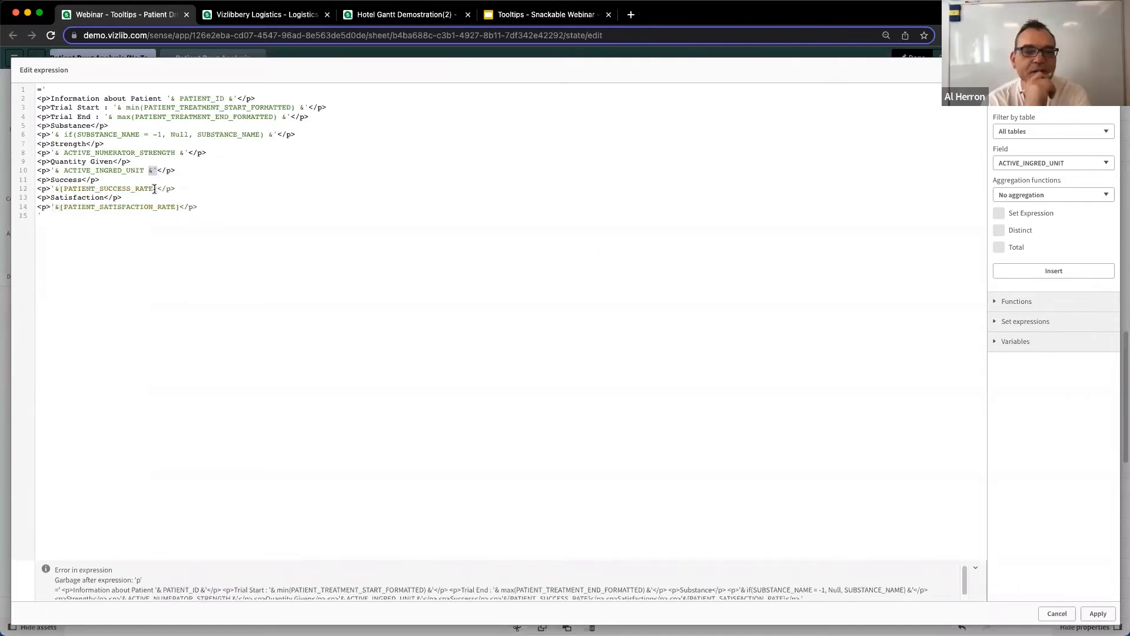
click(157, 189)
key(super+v)
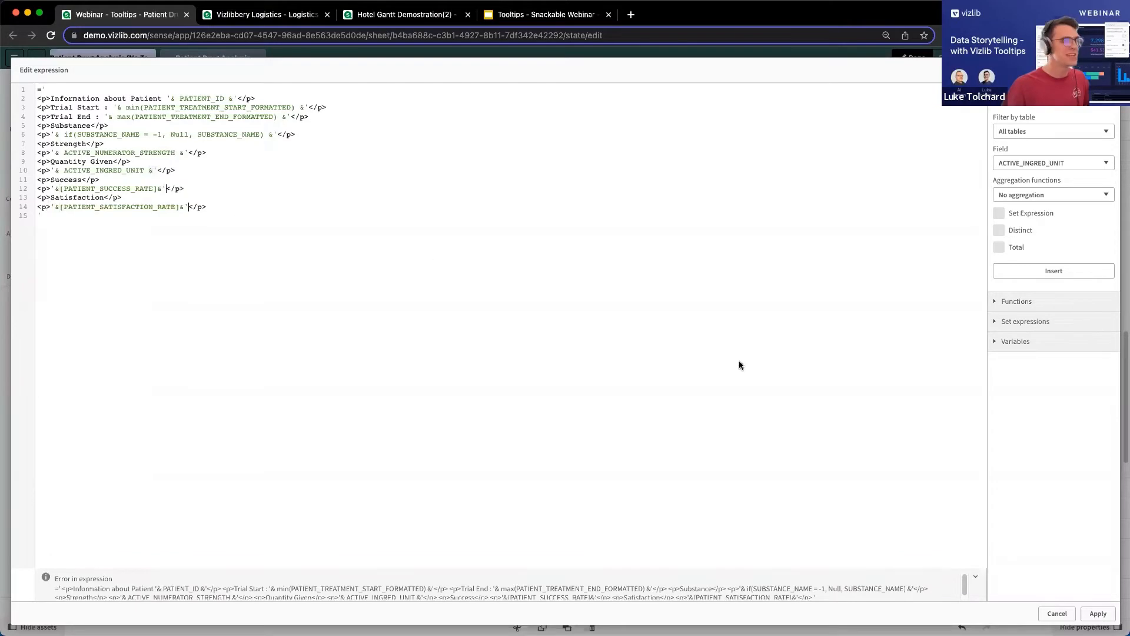
click(1099, 613)
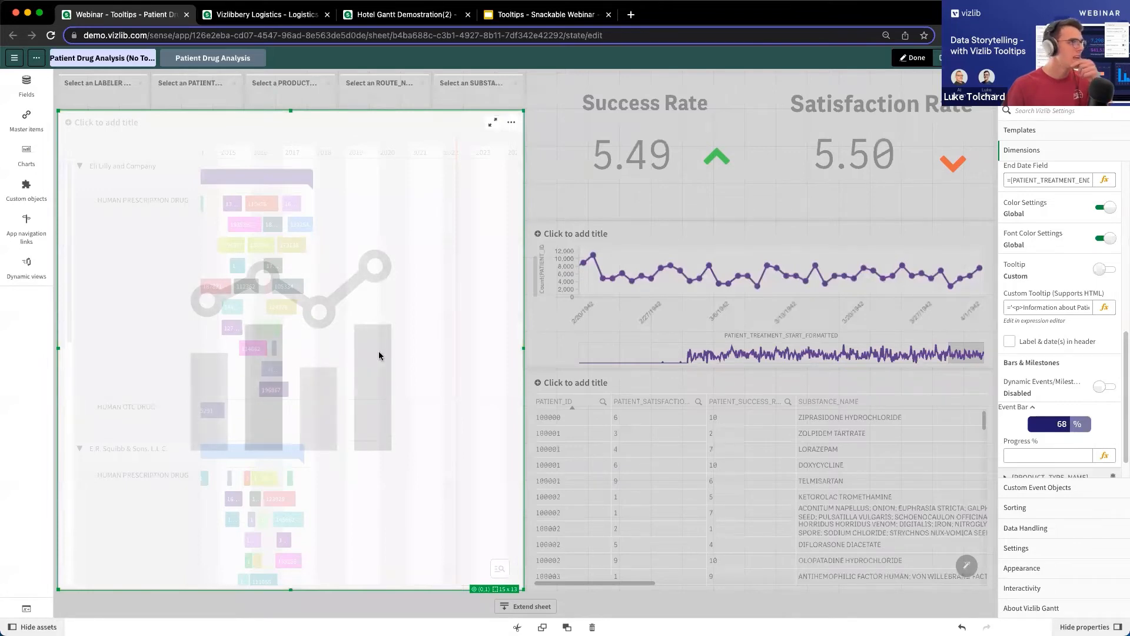
mouse_move(310, 227)
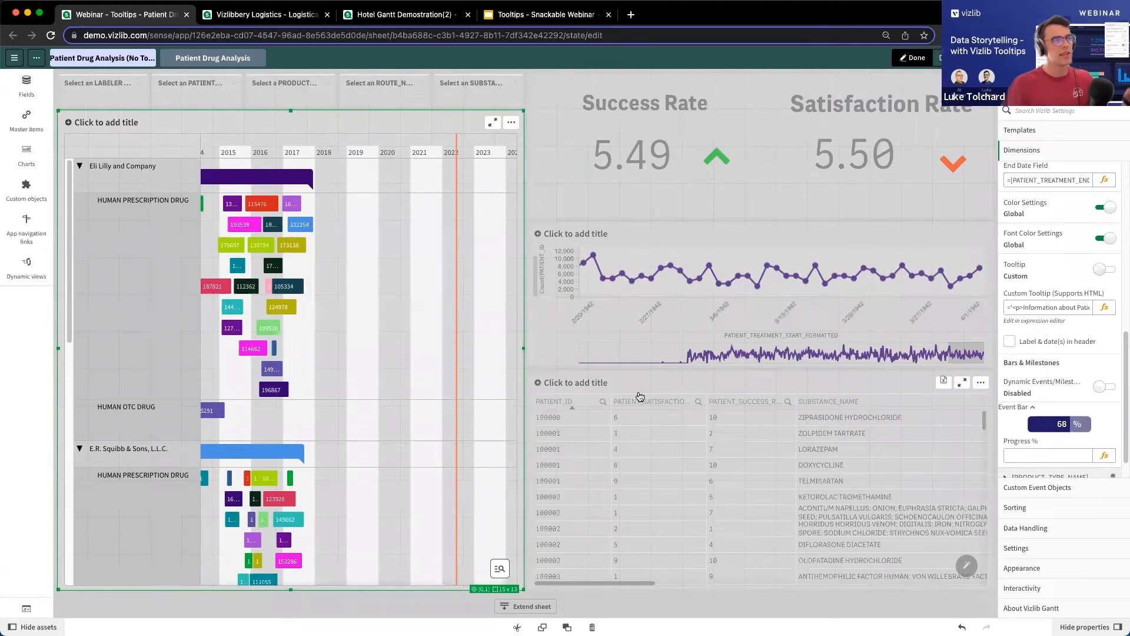
Replace the Gantt's custom tooltip expression with a version using br line breaks and two HTML tables for drug details and success and satisfaction, then apply it.
click(709, 378)
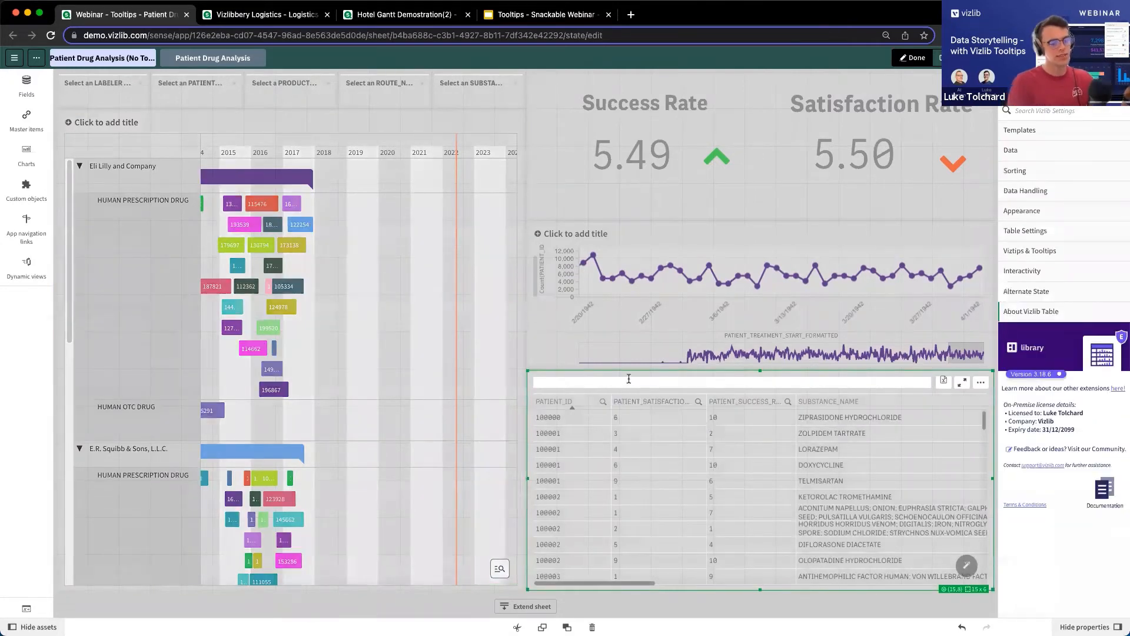
click(380, 263)
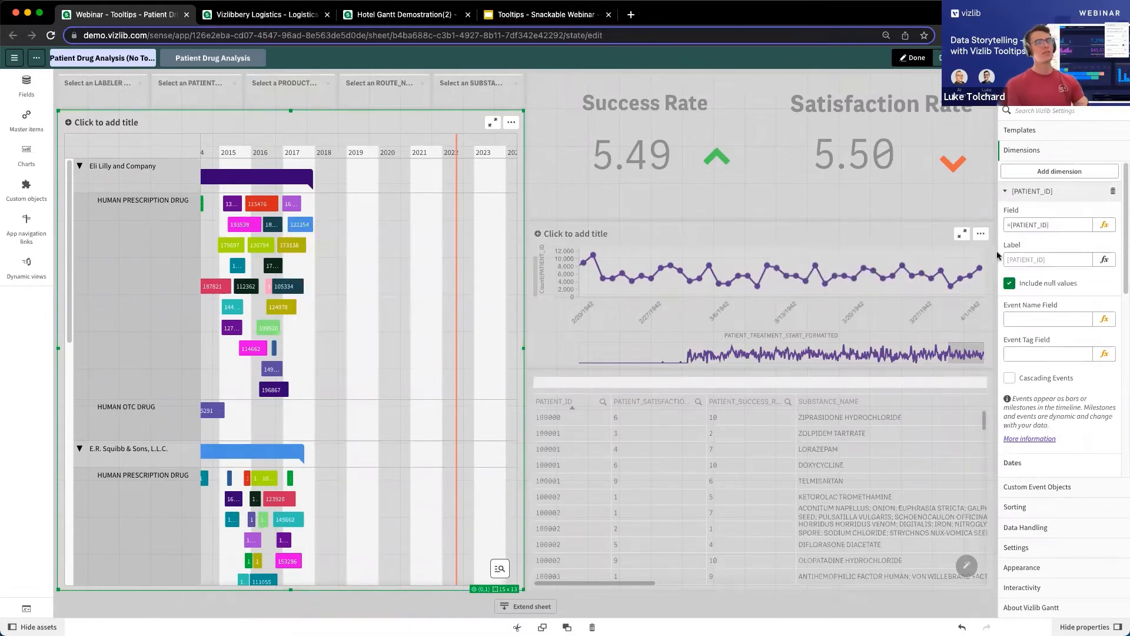
scroll(1053, 282, down, 3)
scroll(1062, 327, down, 5)
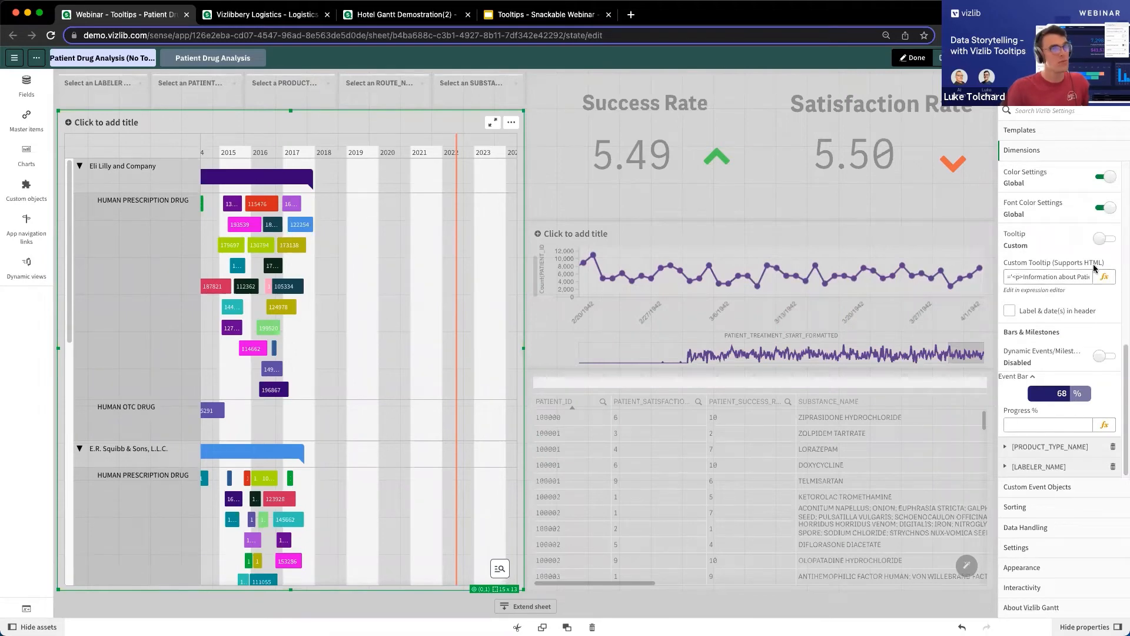
click(1104, 277)
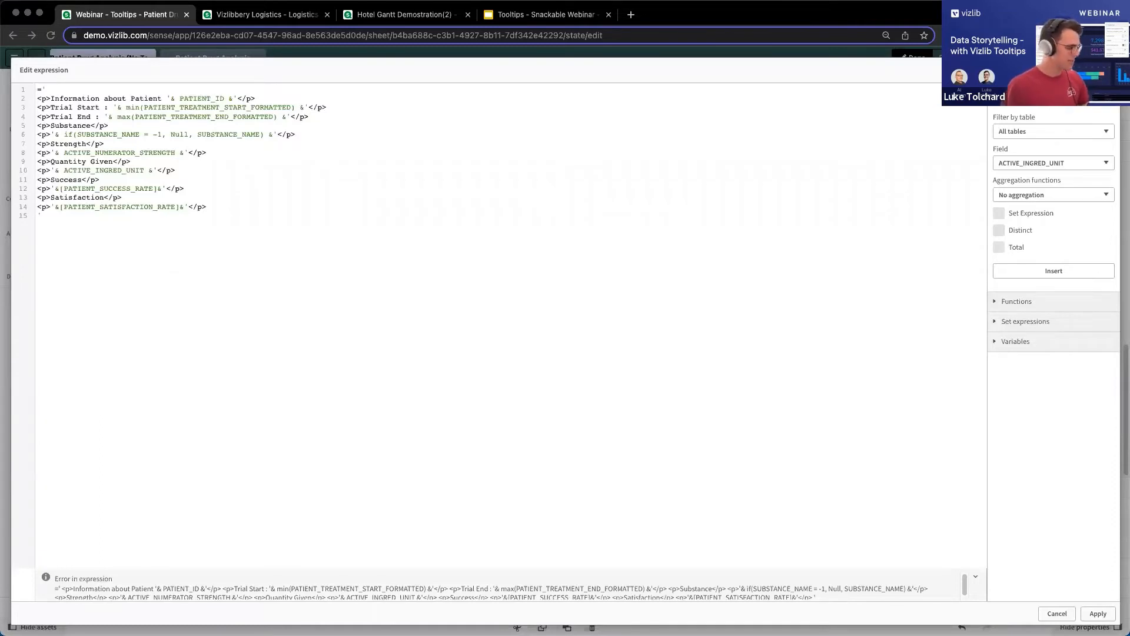
key(ctrl+a)
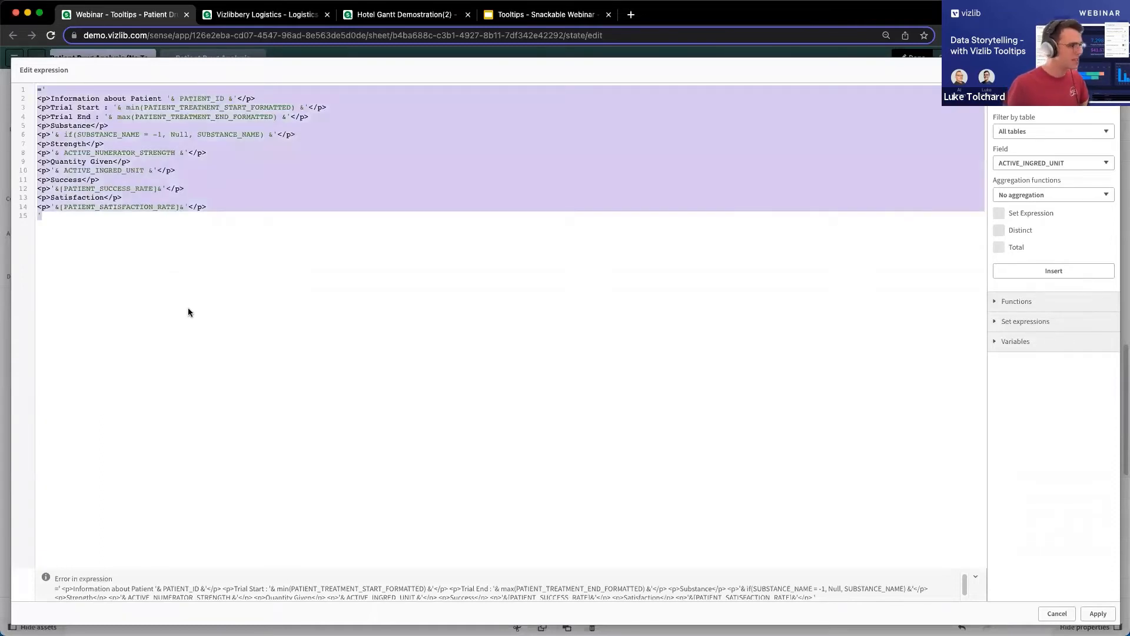
text(='<p>Information about Patient '& PATIENT_ID &'</p> <br> <p>Trial Start : '& min(PATIENT_TREATMENT_START_FORMATTED) &'</p> <p>Trial End : '& max(PATIENT_TREATMENT_END_FORMATTED) &'</p> <br> <table>   <tr>     <th>Substance</th>     <th>Strength</th>     <th>Quantity Given</th>   </tr>   <tr>     <td>'& if(SUBSTANCE_NAME = -1, Null, SUBSTANCE_NAME) &'</td>     <td>'& ACTIVE_NUMERATOR_STRENGTH &'</td>     <td>'& ACTIVE_INGRED_UNIT &'</td>   </tr> </table> <br> <table>   <tr>     <th>Success</th>     <th>Satisfaction</th>   </tr>   <tr>     <td>'& [PATIENT_SUCCESS_RATE] &'</td>     <td>'& [PATIENT_SATISFACTION_RATE] &'</td>   </tr> </table> ')
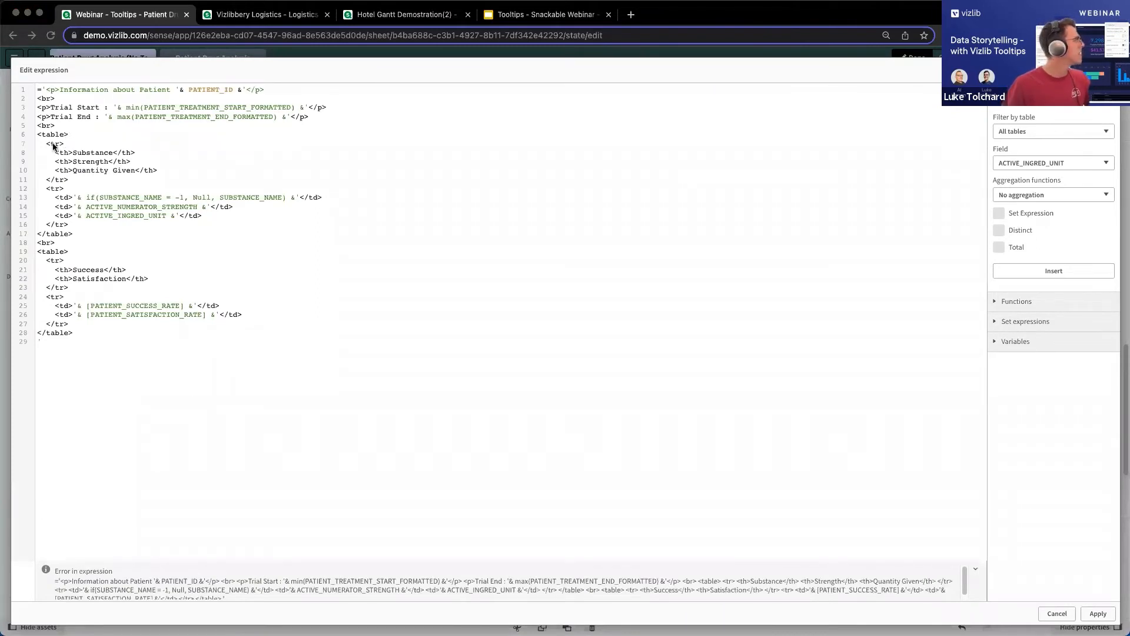
drag(59, 100, 39, 96)
click(40, 97)
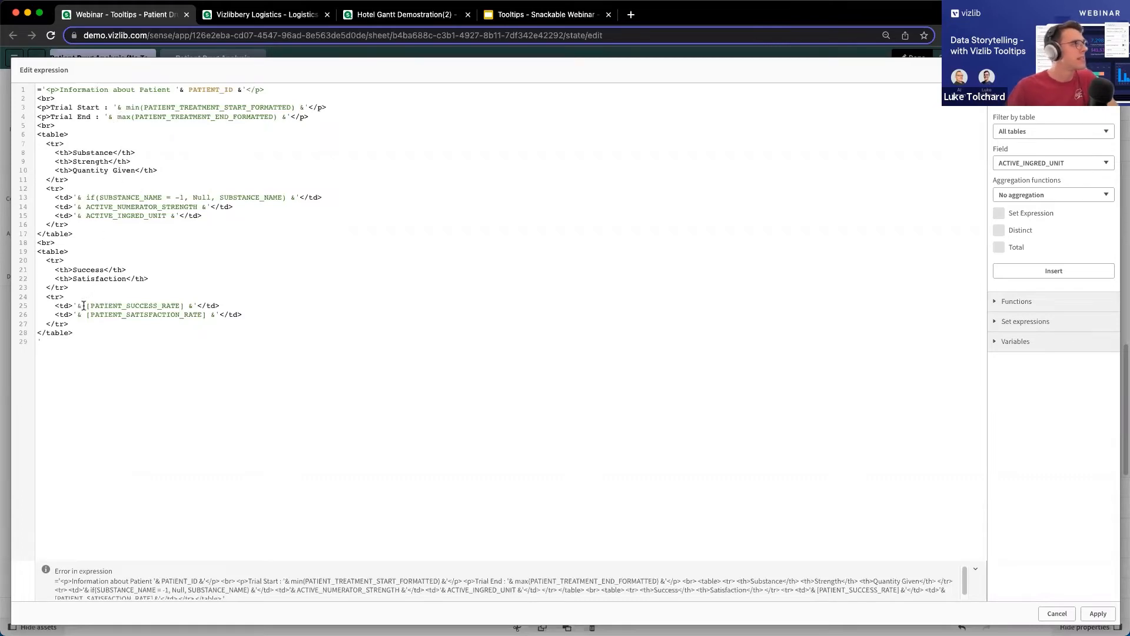
click(1098, 614)
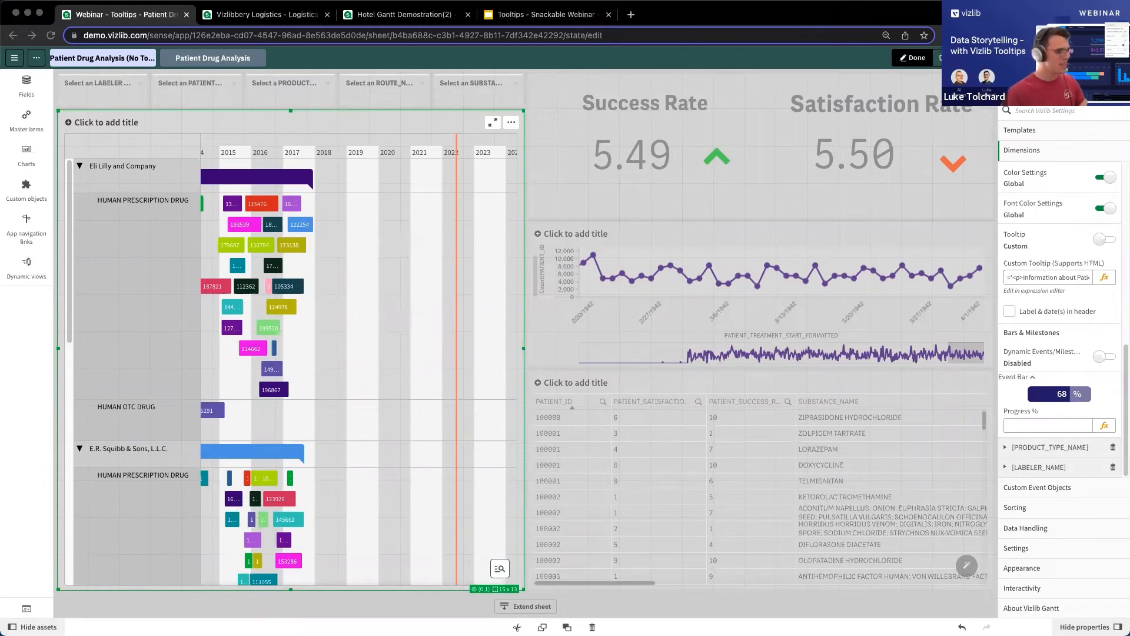
Replace the tooltip expression with a version having a strong heading and both tables styled "text-align: center;", apply it and check a Gantt bar.
click(1105, 279)
click(512, 302)
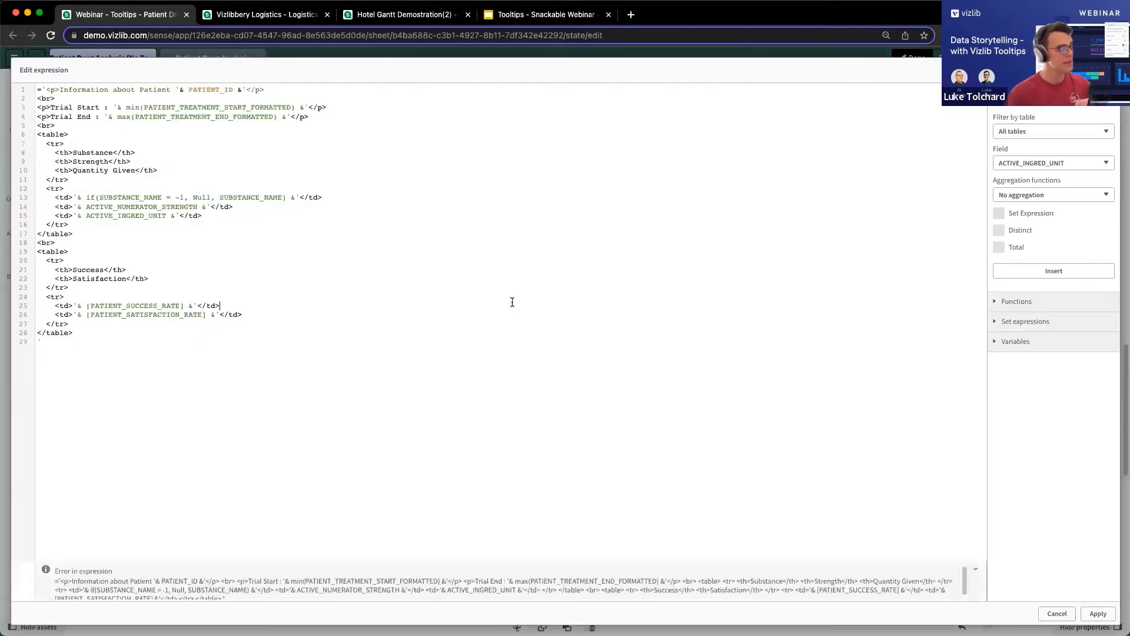
key(super+a)
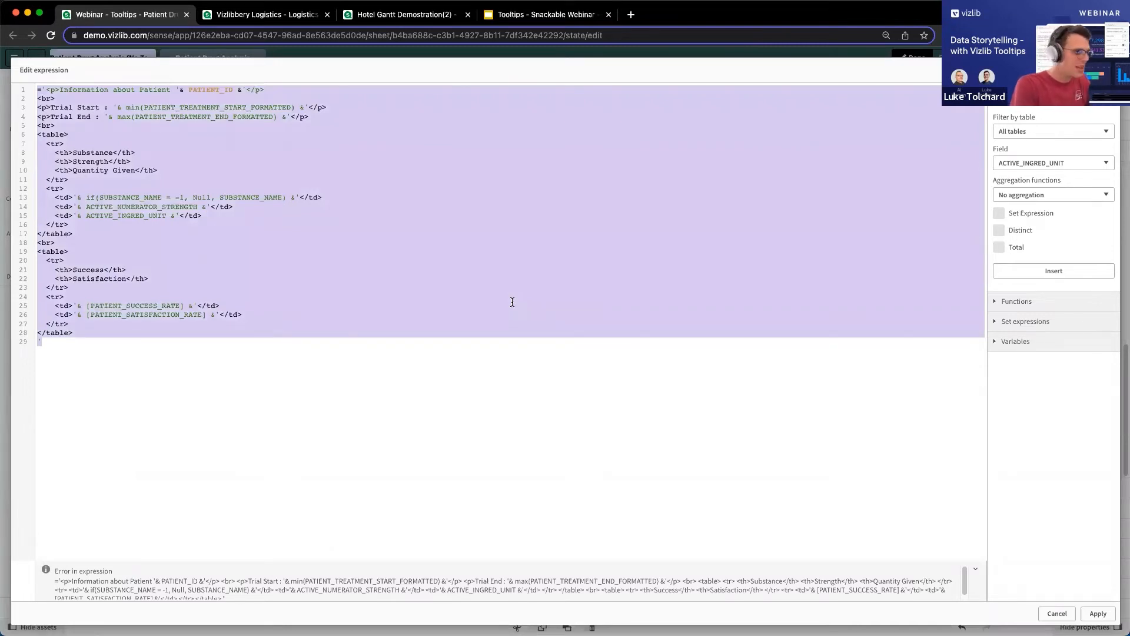
text(='<strong><p>Information about Patient '& PATIENT_ID &'</p></strong> <br> <p>Trial Start : '& min(PATIENT_TREATMENT_START_FORMATTED) &'</p> <p>Trial End : '& max(PATIENT_TREATMENT_END_FORMATTED) &'</p> <br> <table style="text-align: center;">   <tr>     <th>Substance</th>     <th>Strength</th>     <th>Quantity Given</th>   </tr>   <tr>     <td>'& if(SUBSTANCE_NAME = -1, Null, SUBSTANCE_NAME) &'</td>     <td>'& ACTIVE_NUMERATOR_STRENGTH &'</td>     <td>'& ACTIVE_INGRED_UNIT &'</td>   </tr> </table> <br> <table style="text-align: center;">   <tr>     <th>Success</th>     <th>Satisfaction</th>   </tr>   <tr>     <td>'& [PATIENT_SUCCESS_RATE] &'</td>     <td>'& [PATIENT_SATISFACTION_RATE] &'</td>   </tr> </table> ')
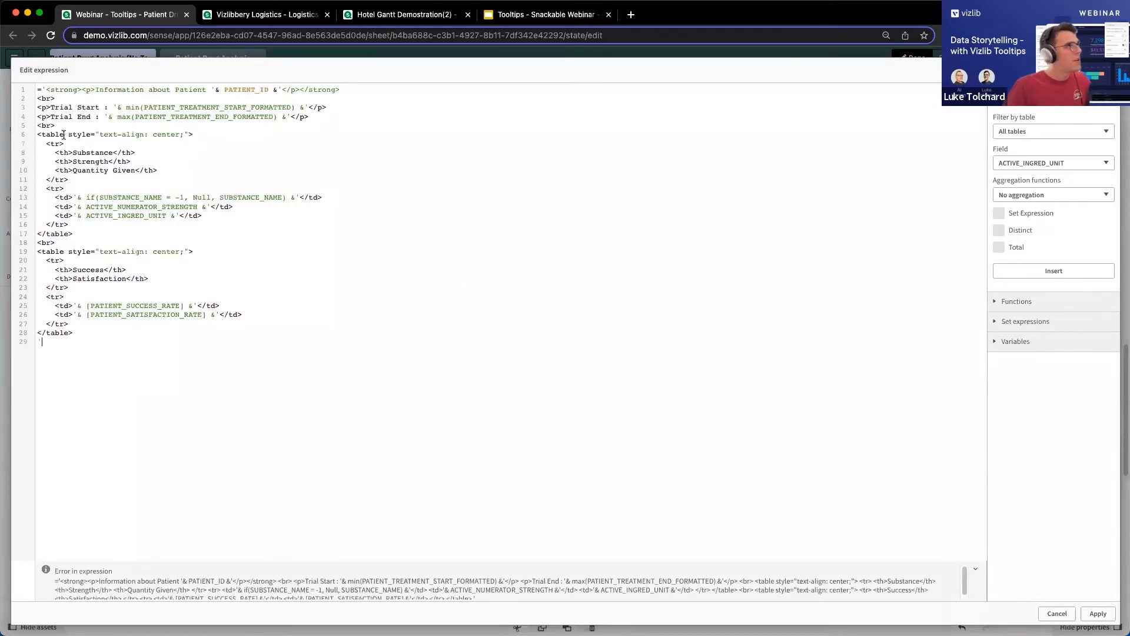
drag(68, 132, 91, 130)
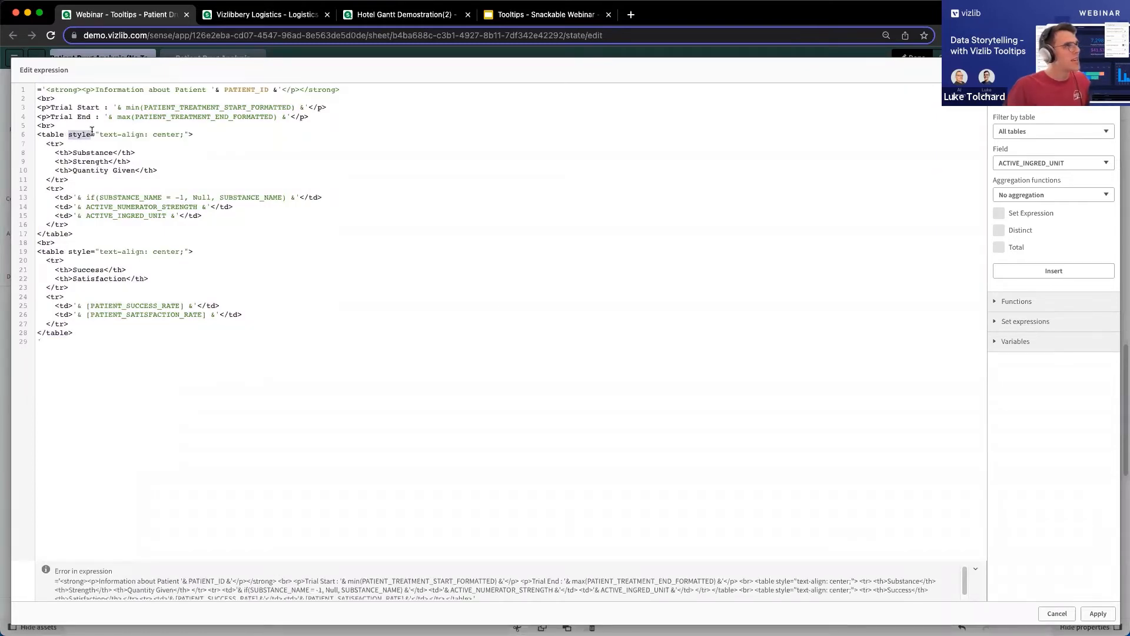
click(188, 133)
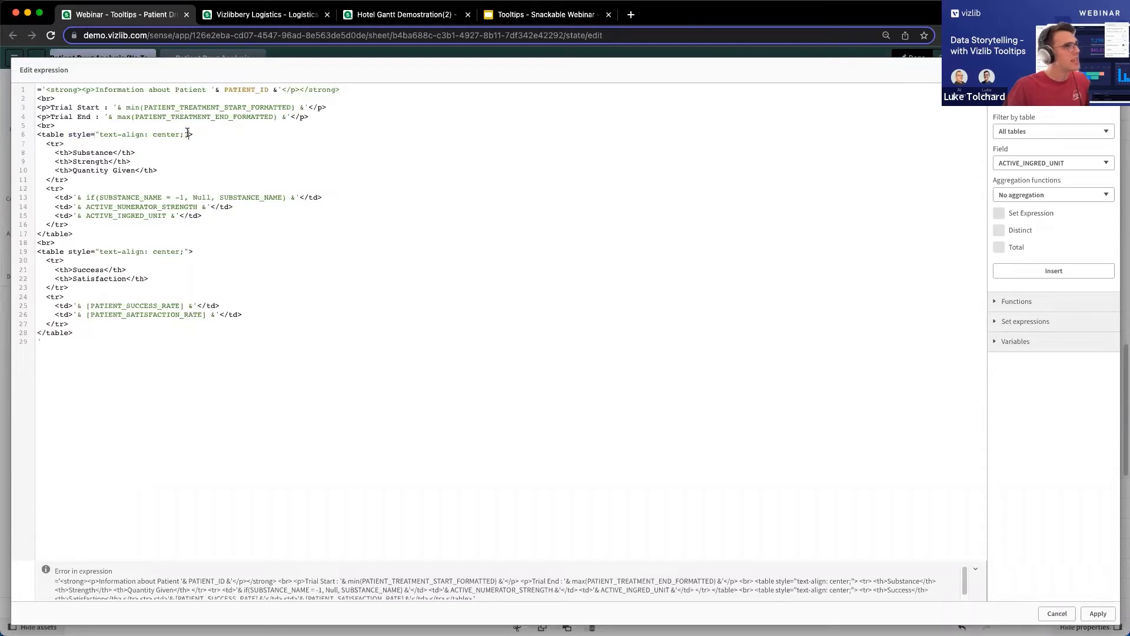
drag(188, 133, 98, 134)
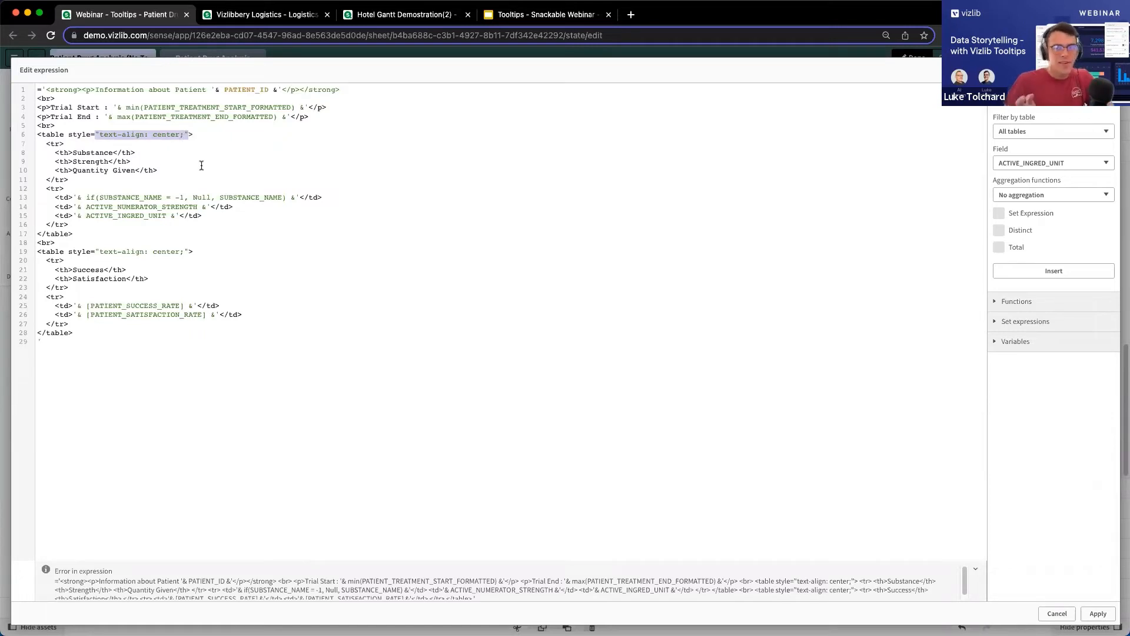
click(86, 135)
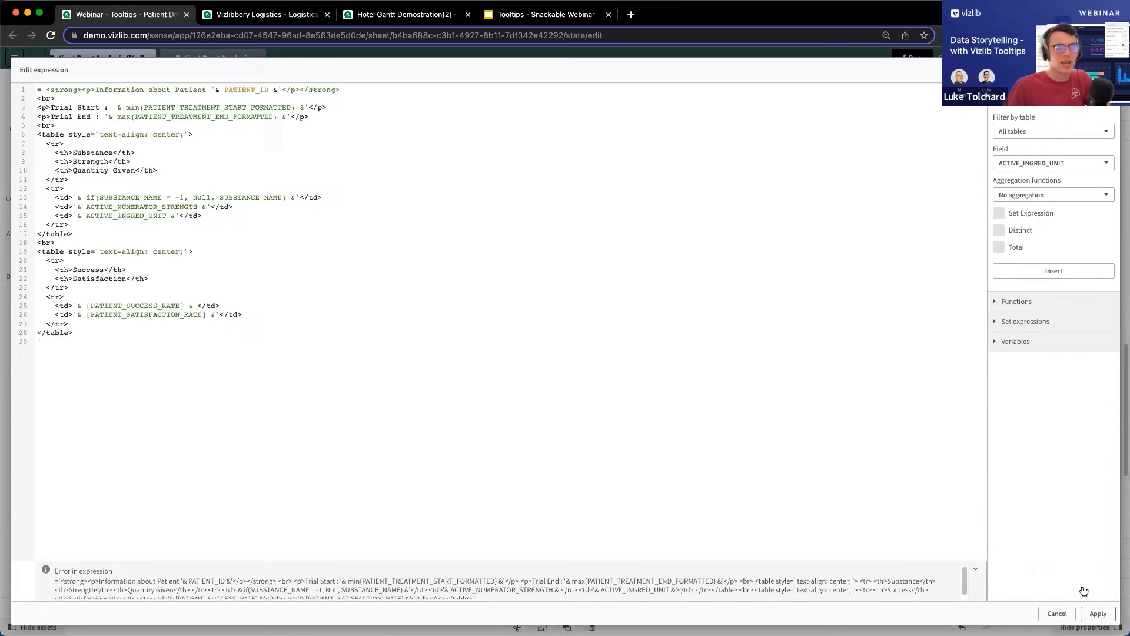
click(1098, 613)
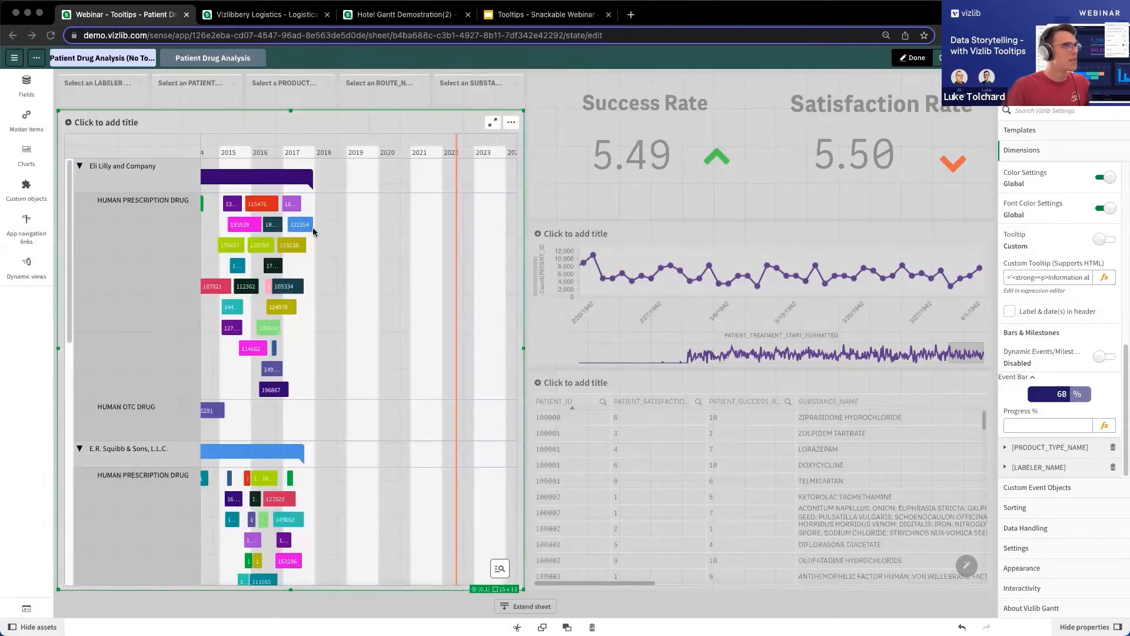
mouse_move(310, 228)
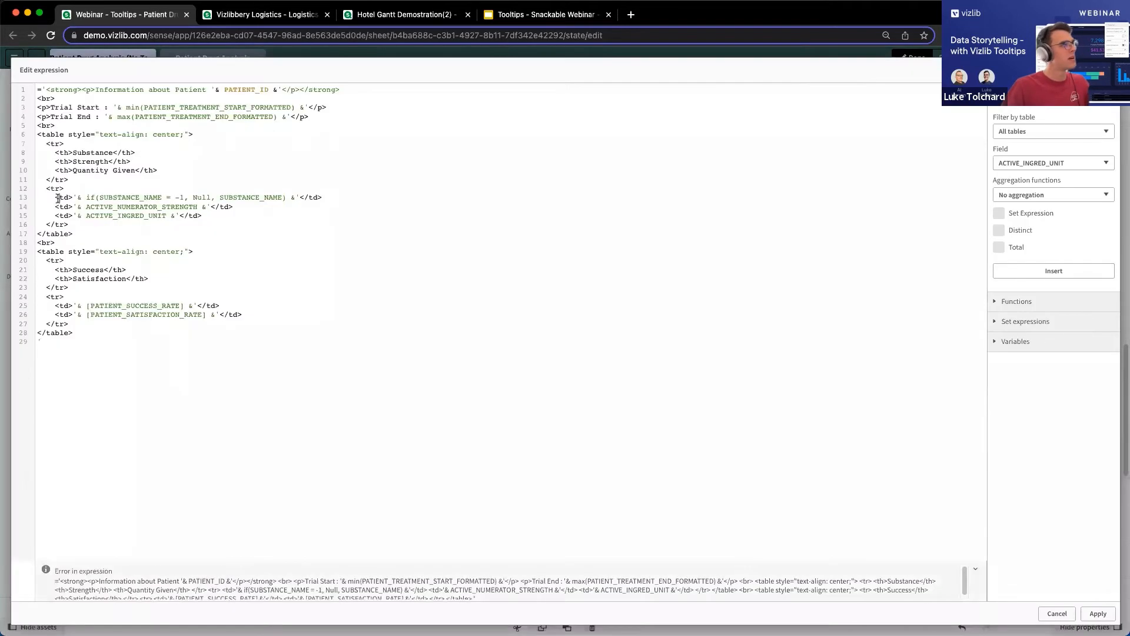
Replace the tooltip expression with a version adding "border: 1px solid white" to the first table and strong column headers, apply it and check a bar.
click(59, 198)
key(super+a)
text(='<strong><p>Information about Patient '& PATIENT_ID &'</p></strong> <br> <p>Trial Start : '& min(PATIENT_TREATMENT_START_FORMATTED) &'</p> <p>Trial End : '& max(PATIENT_TREATMENT_END_FORMATTED) &'</p> <br> <table style="text-align: center;border: 1px solid white">   <tr style="border: 1px solid white">     <strong><th style="border: 1px solid white">Substance</th></strong>     <strong><th style="border: 1px solid white">Strength</th></strong>     <strong><th style="border: 1px solid white">Quantity Given</th></strong>   </tr>   <tr>     <td style="border: 1px solid white">'& if(SUBSTANCE_NAME = -1, Null, SUBSTANCE_NAME) &'</td>     <td style="border: 1px solid white">'& ACTIVE_NUMERATOR_STRENGTH &'</td>     <td style="border: 1px solid white">'& ACTIVE_INGRED_UNIT &'</td>   </tr> </table> <br> <table style="text-align: center;">   <tr>     <strong><th>Success</th></strong>     <strong><th>Satisfaction</th></strong>   </tr>   <tr>     <td>'& [PATIENT_SUCCESS_RATE] &'</td>     <td>'& [PATIENT_SATISFACTION_RATE] &'</td>   </tr> </table> ')
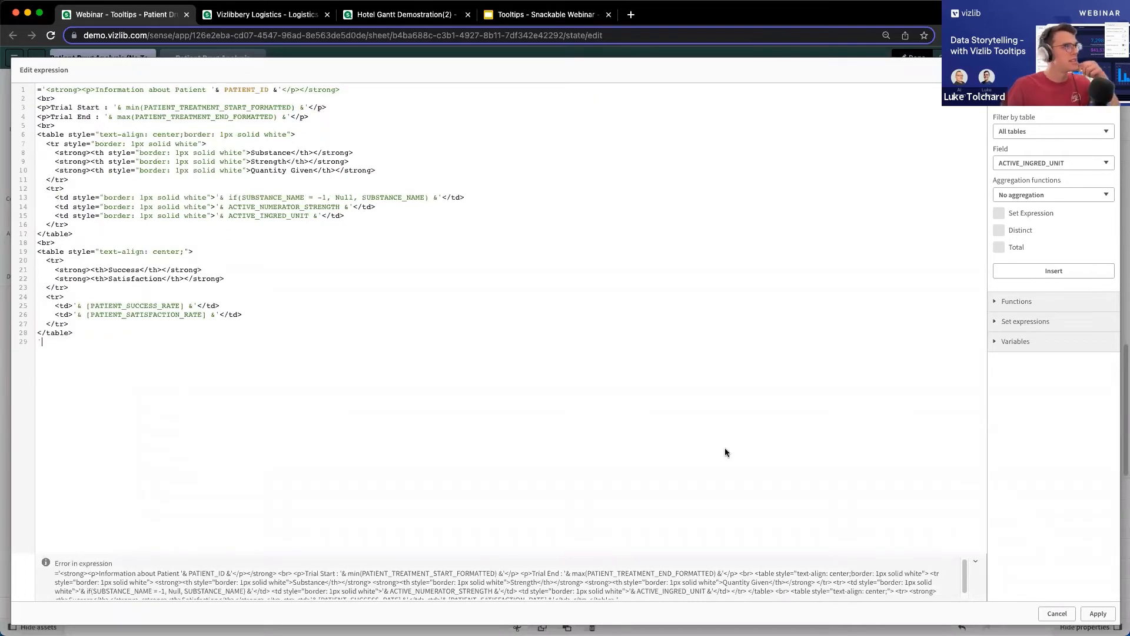
click(1098, 614)
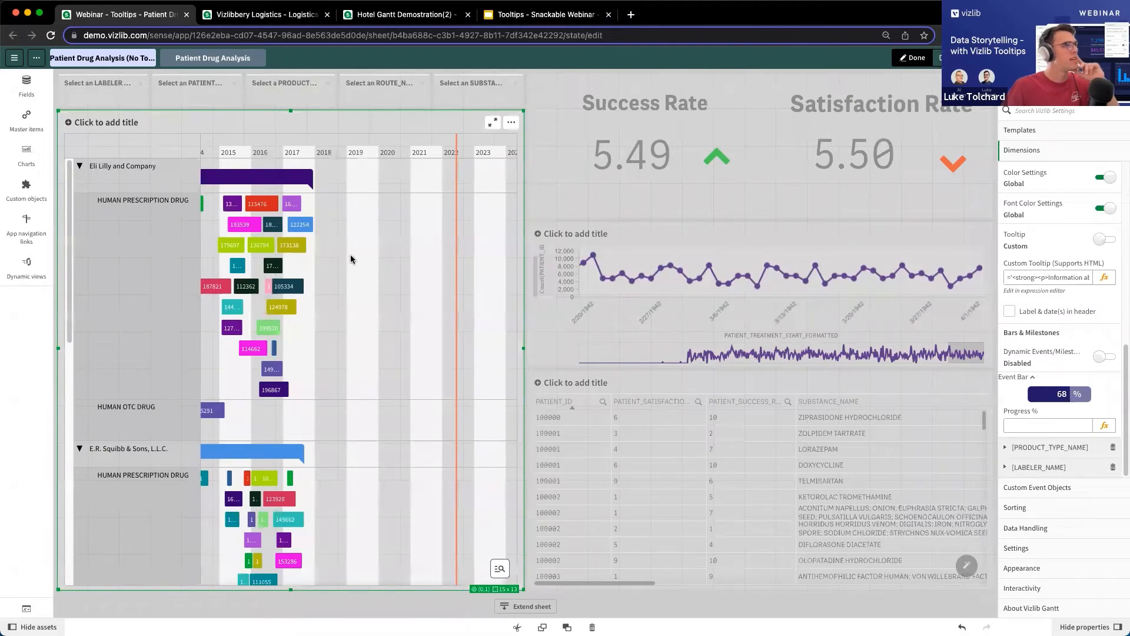
mouse_move(308, 225)
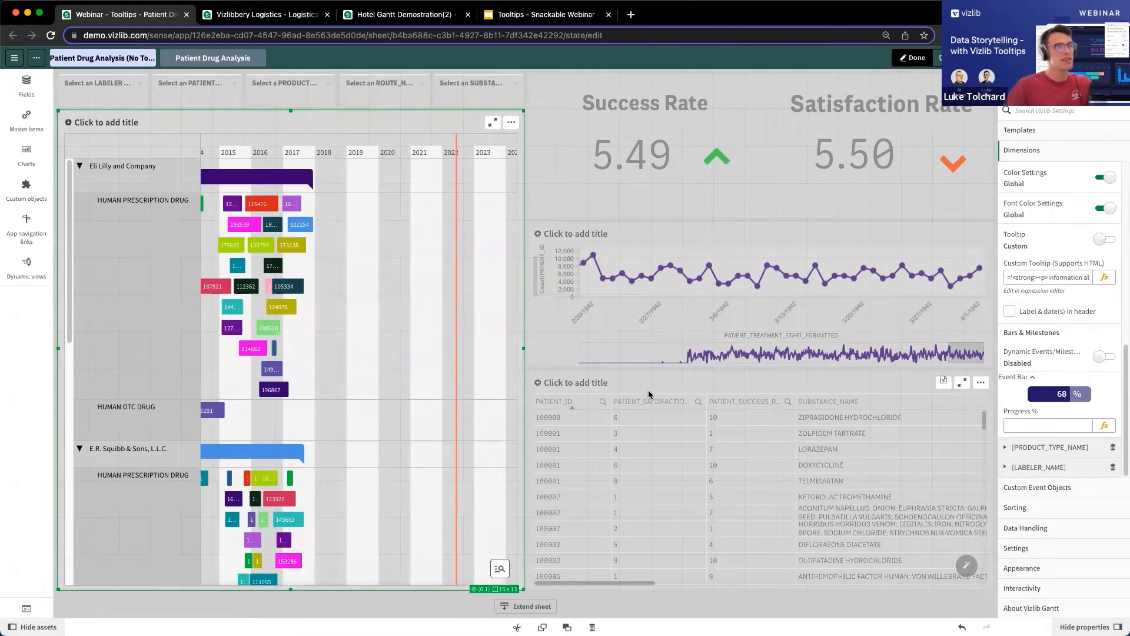
Open the Patient Drug Analysis (Tooltips) sheet, leave edit mode and inspect the tooltips on the stacked bar chart and the Gantt.
click(1116, 58)
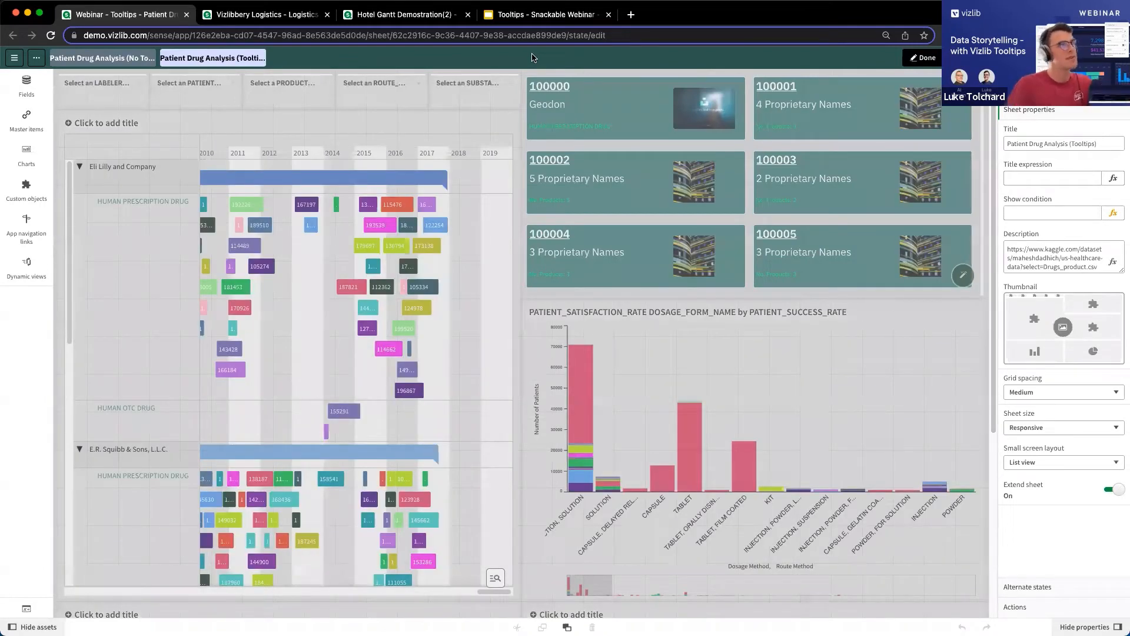
click(1097, 58)
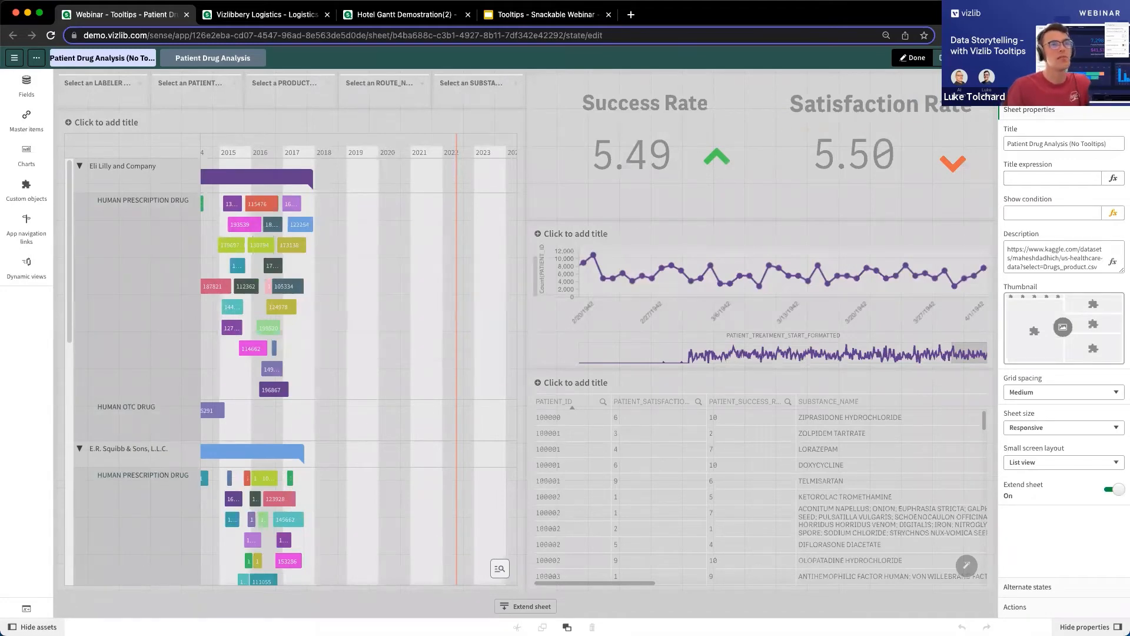
click(213, 57)
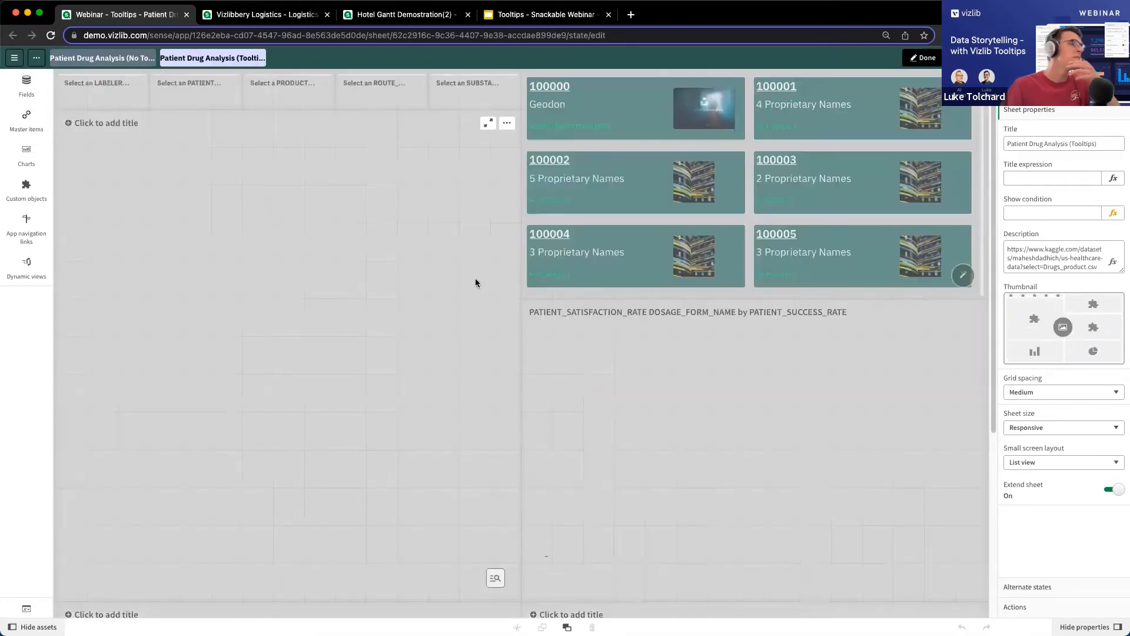
mouse_move(645, 102)
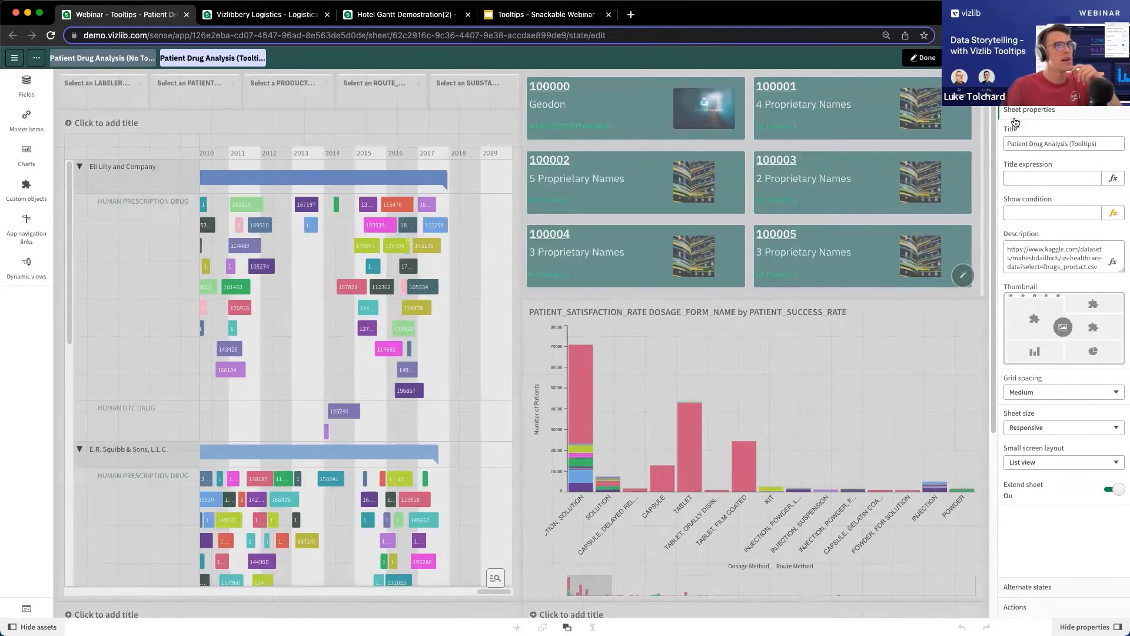
click(910, 61)
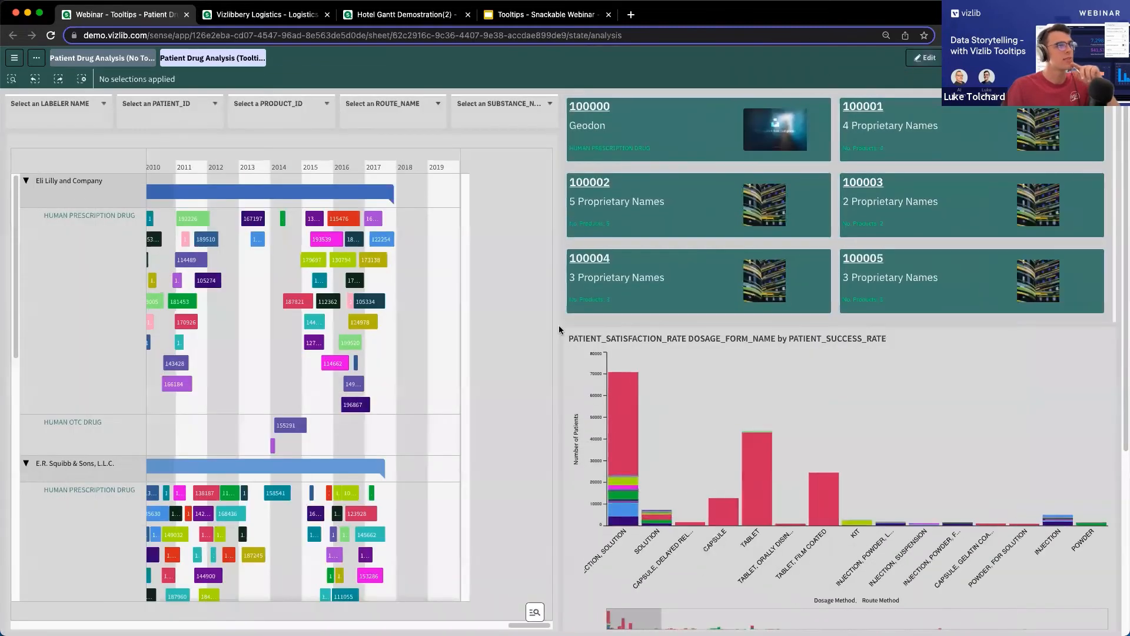
mouse_move(622, 404)
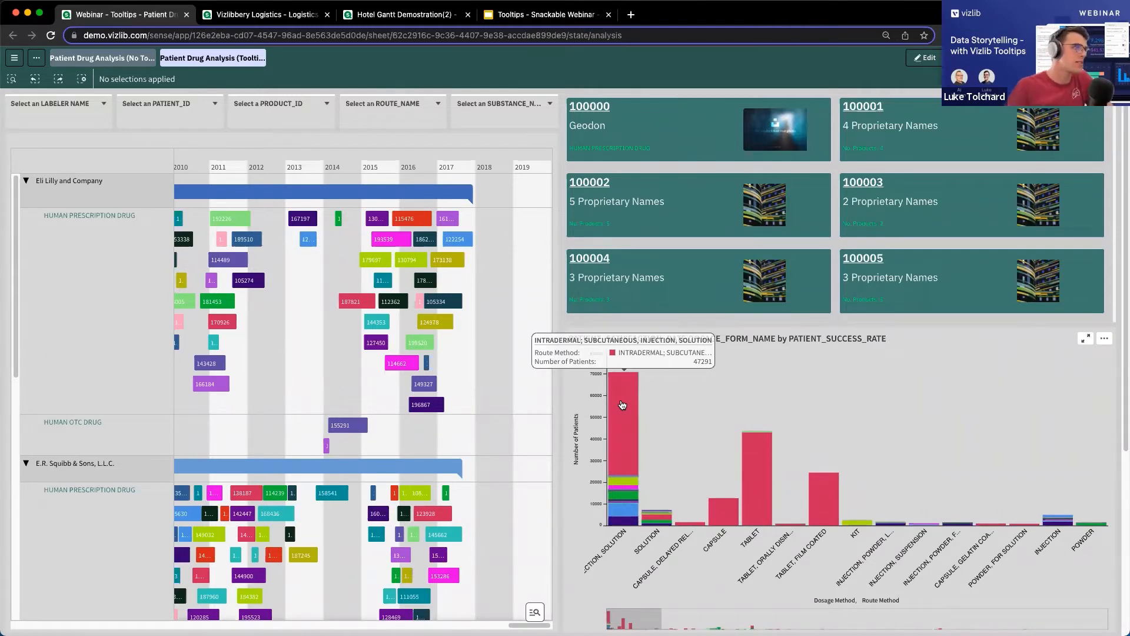
mouse_move(389, 238)
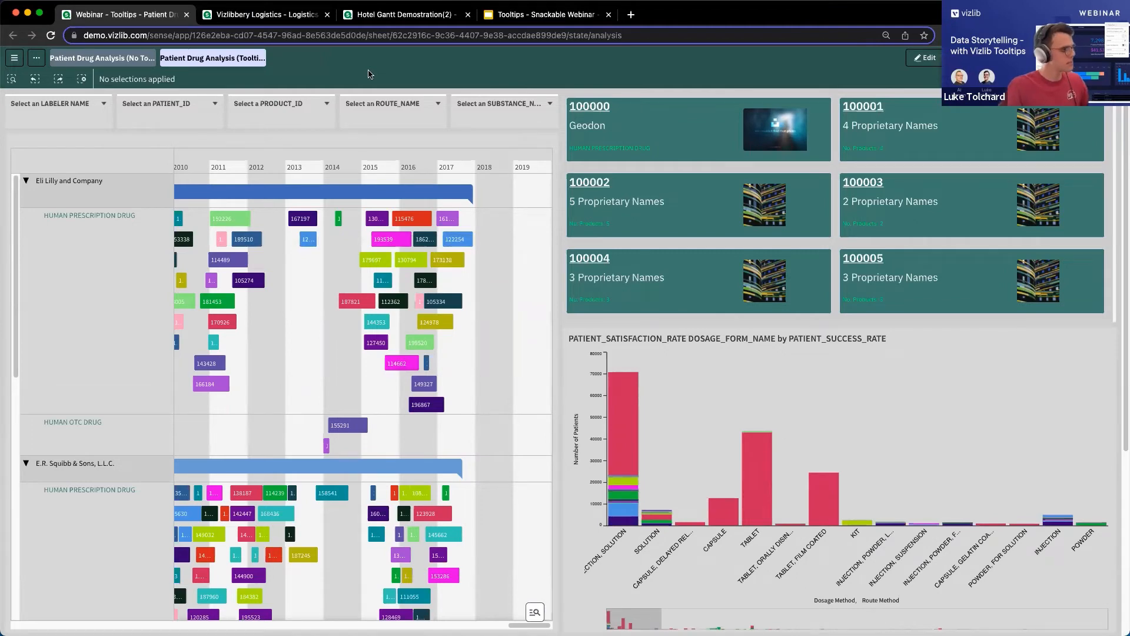
Switch to the Vizlibbery Logistics app and inspect the image tooltips on delivery bars 11, 12 and 14 in the Gantt.
key(ctrl+Tab)
mouse_move(531, 143)
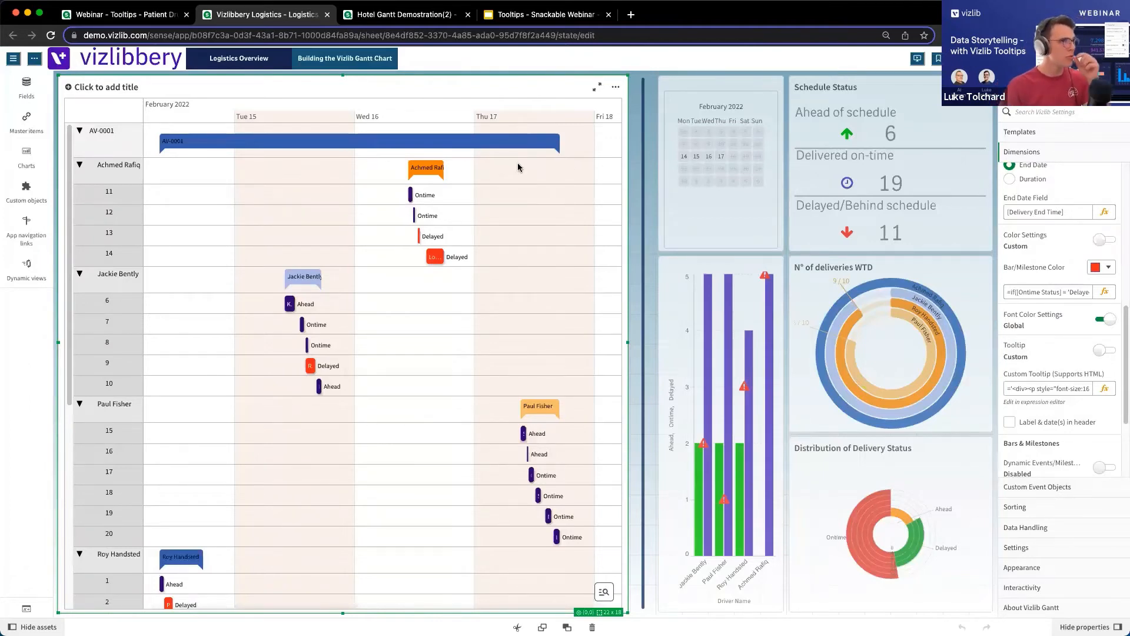
mouse_move(432, 198)
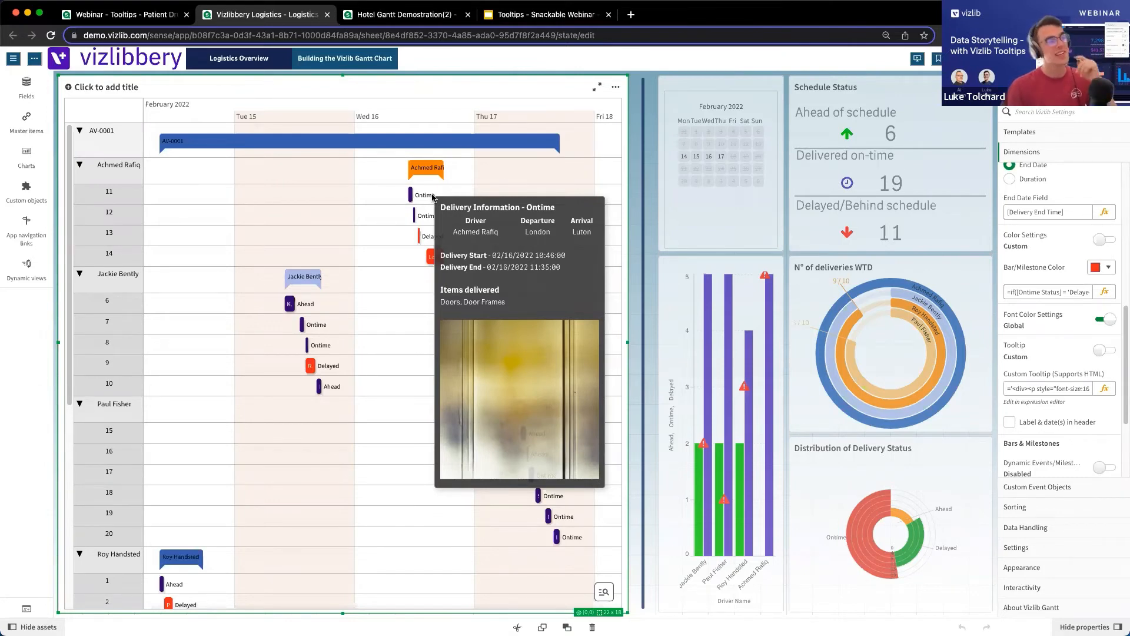
mouse_move(429, 228)
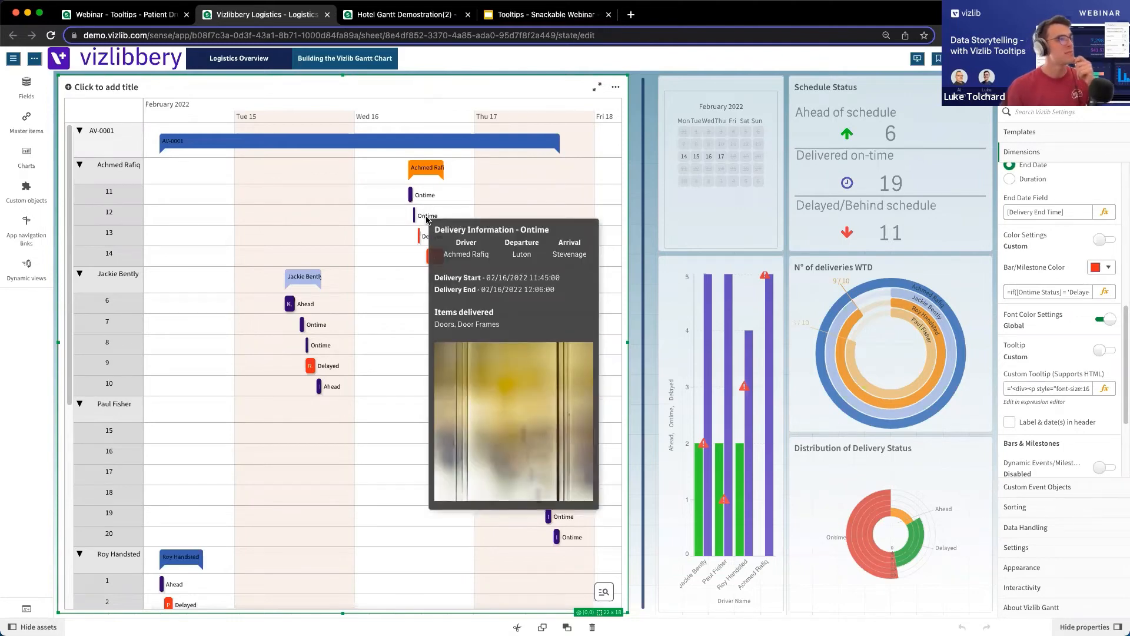
mouse_move(431, 252)
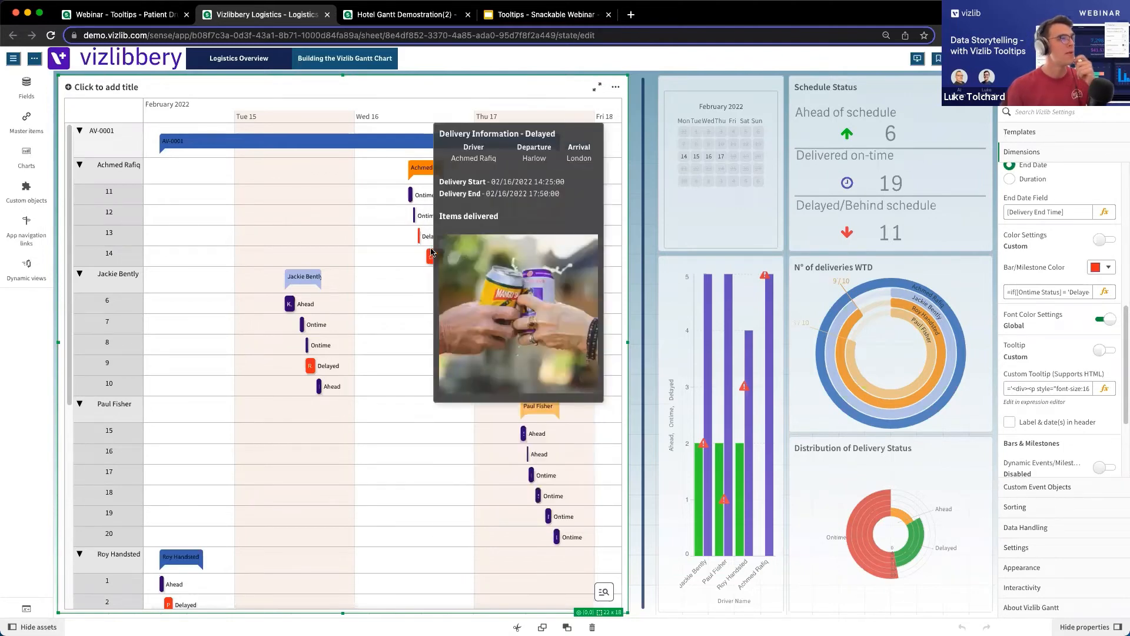
Open the delivery Gantt's custom tooltip expression and examine how [Cargo Delivered] is inserted into the image source URL.
scroll(1060, 377, down, 1)
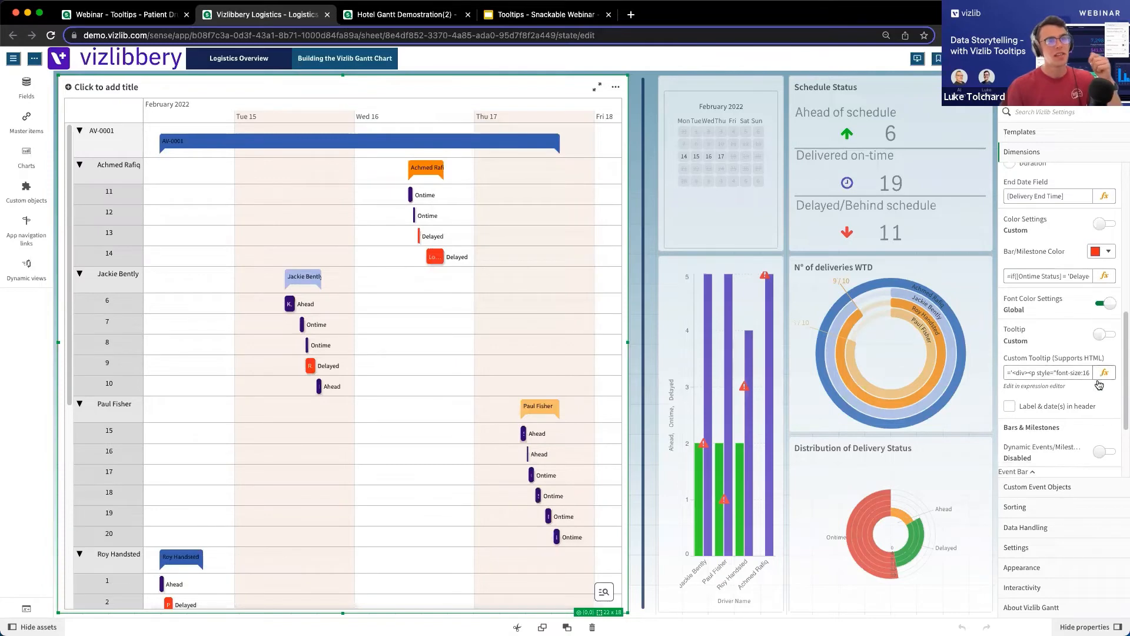
click(1103, 373)
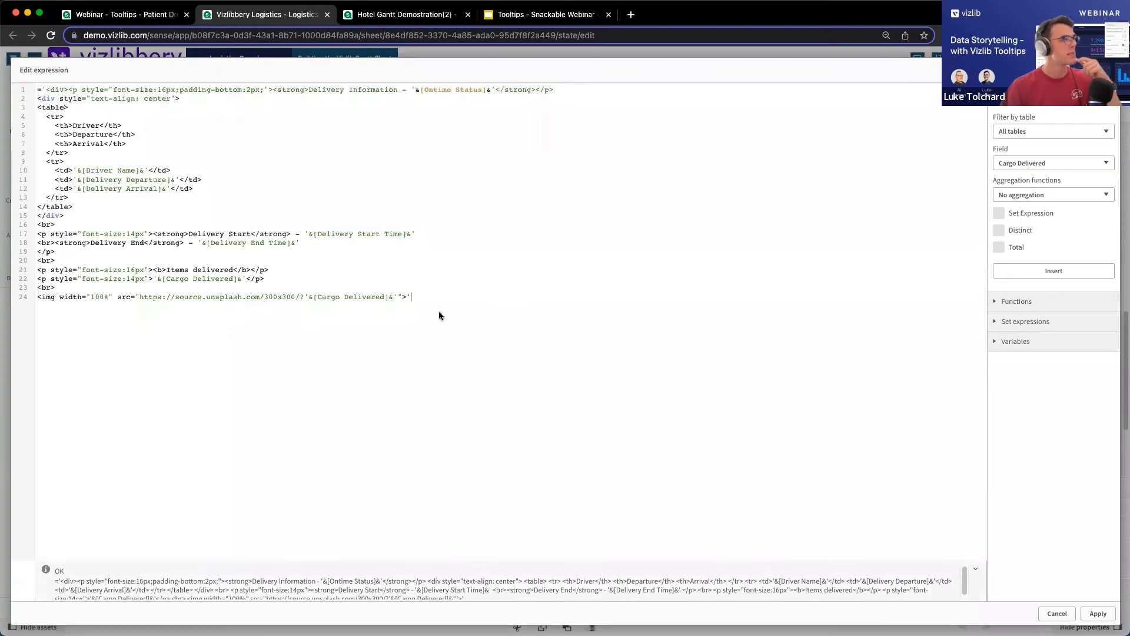
drag(304, 297, 398, 297)
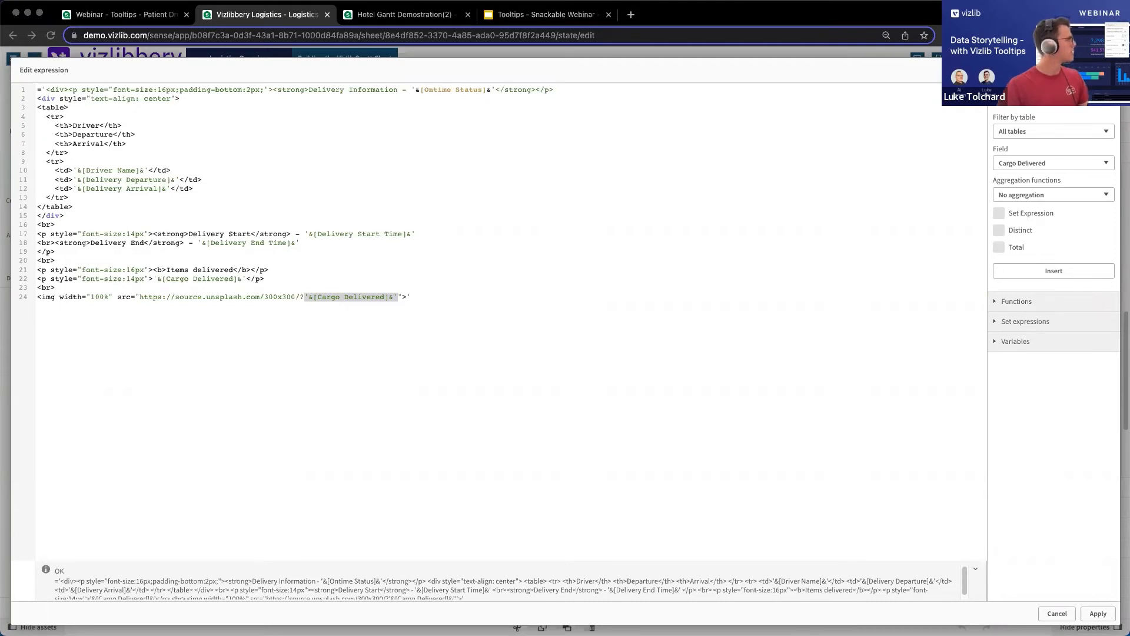
Switch to the text editor and copy the entire paragraph-based patient tooltip expression.
drag(1, 59, 354, 52)
drag(350, 219, 340, 70)
key(super+c)
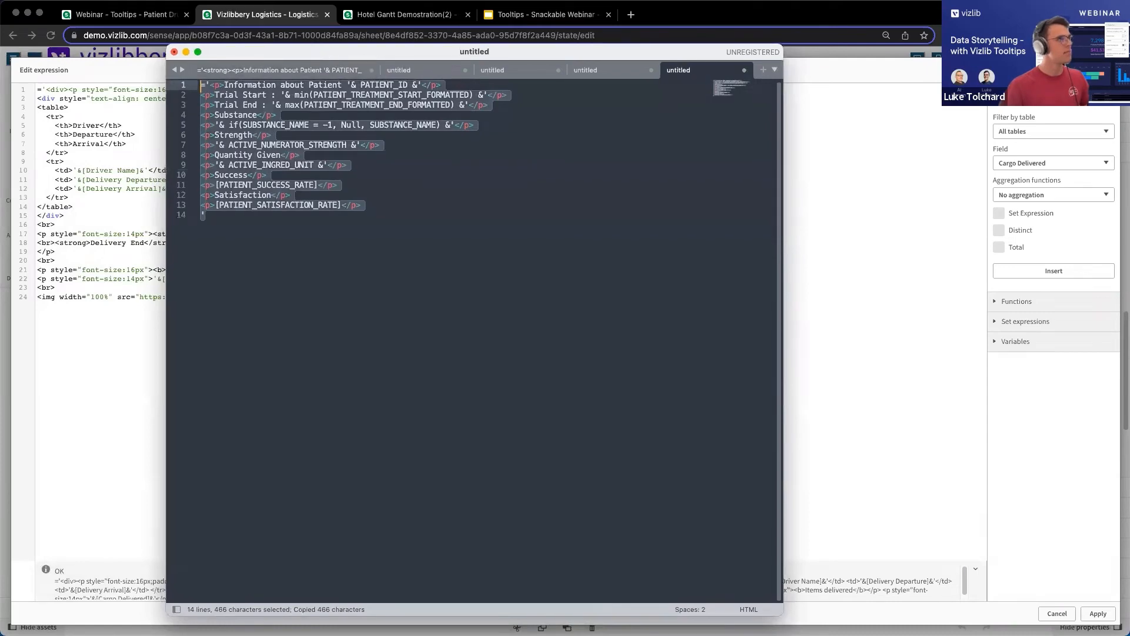
Switch to the Webinar - Tooltips app and replace the patient Gantt's custom tooltip expression with the copied paragraph-based expression.
click(66, 63)
click(114, 16)
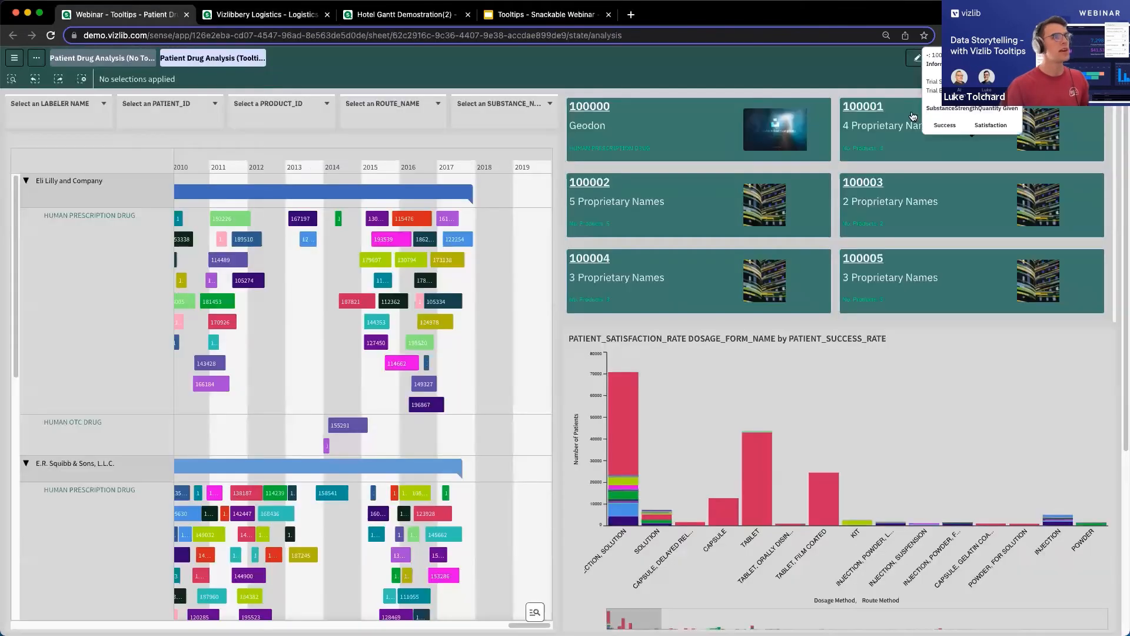
click(928, 59)
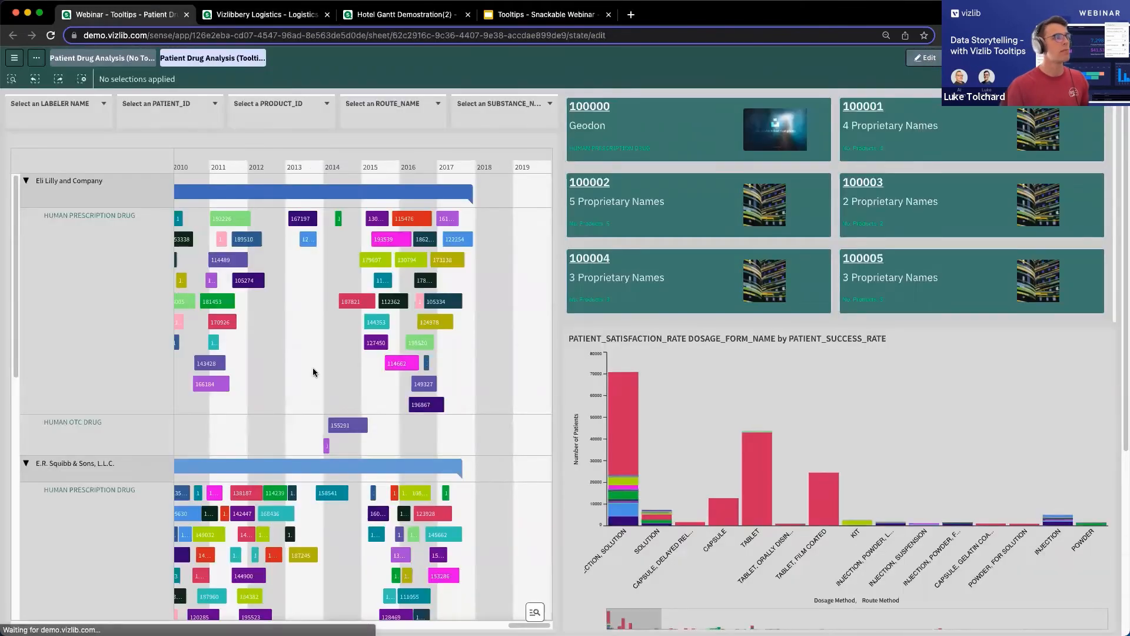
click(487, 294)
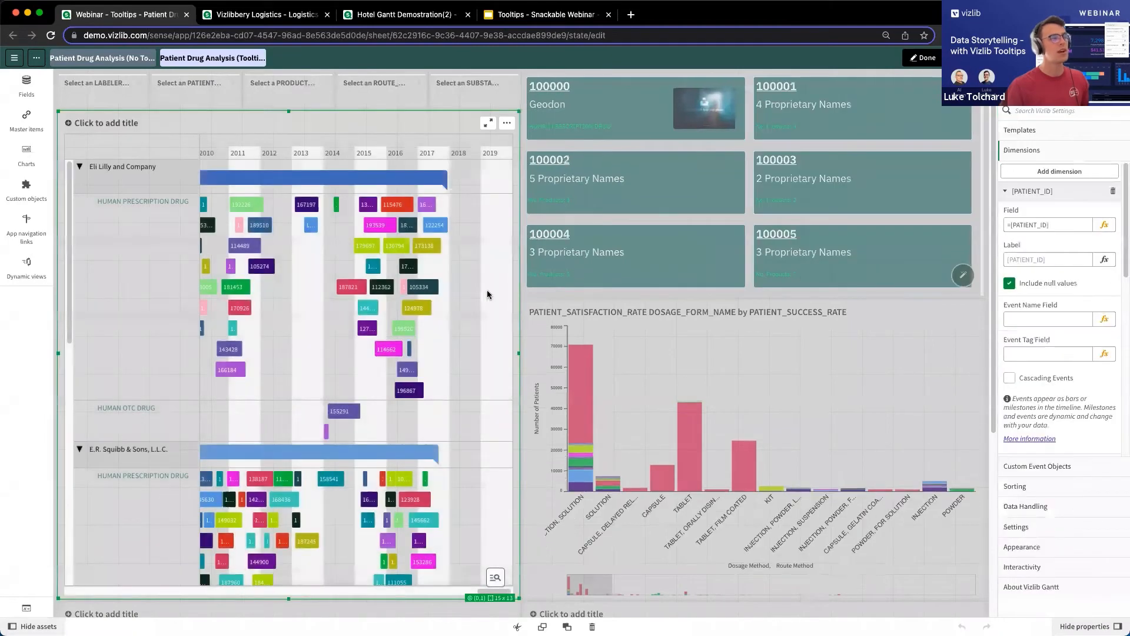
scroll(1049, 267, down, 10)
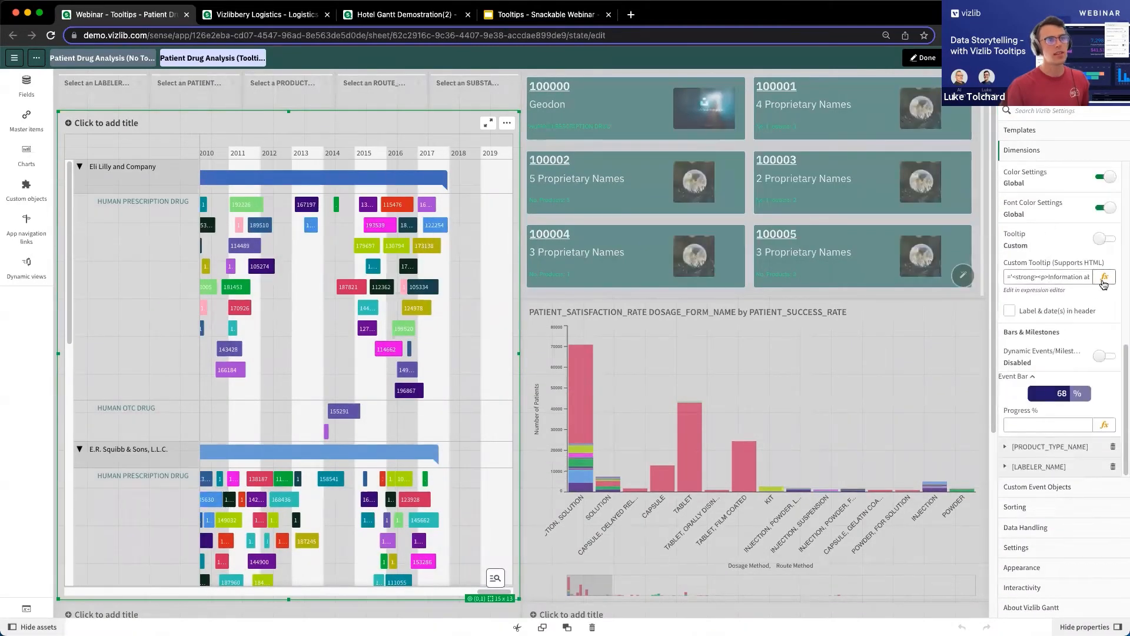
click(1104, 276)
click(398, 265)
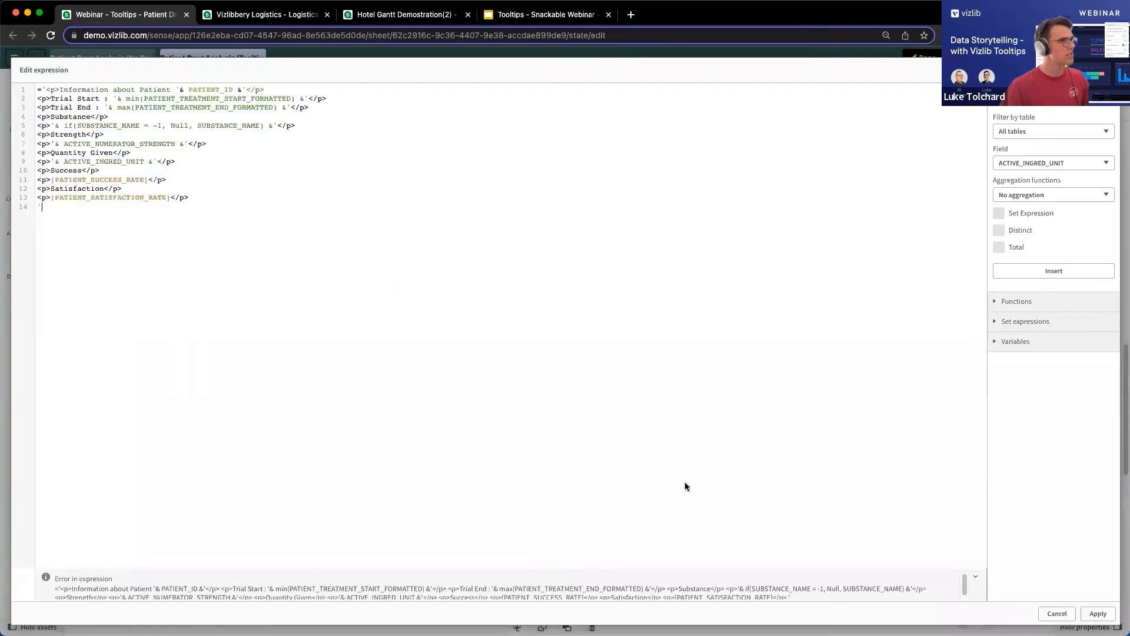
click(1097, 614)
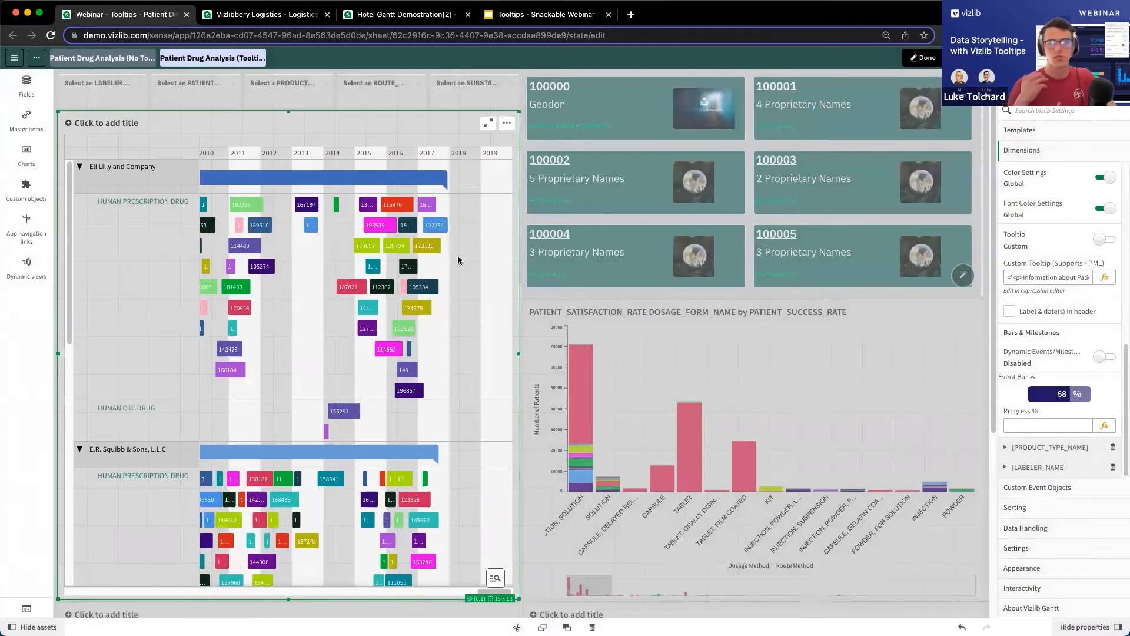
Inspect the patient Gantt's bar tooltips and view the Gantt full screen in the Hotel Gantt Demostration(2) app.
mouse_move(438, 246)
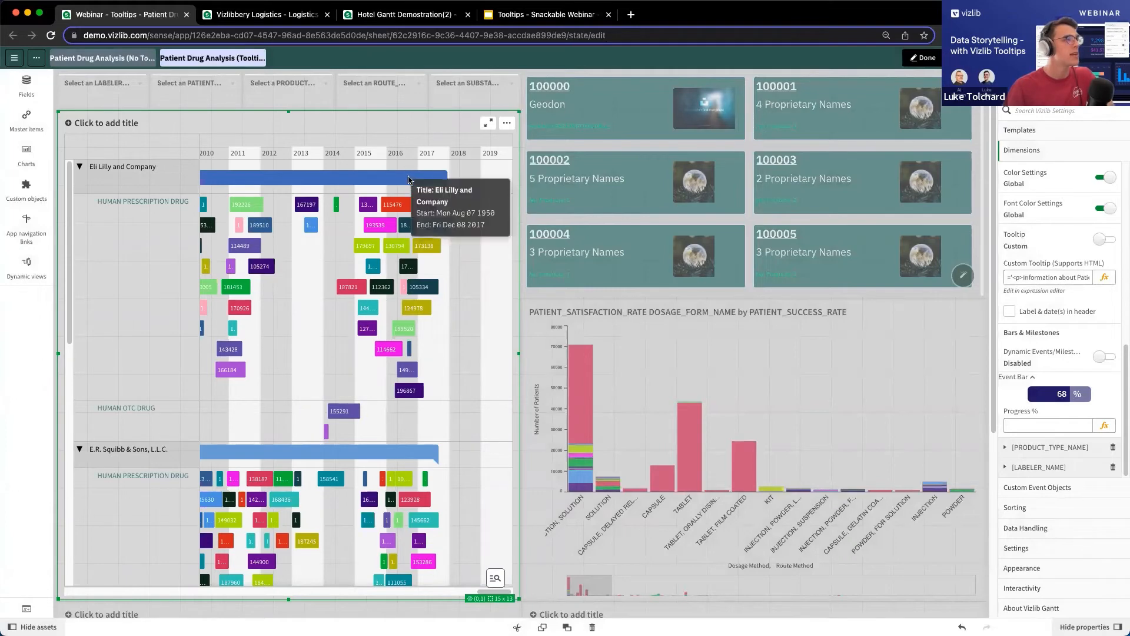
click(401, 14)
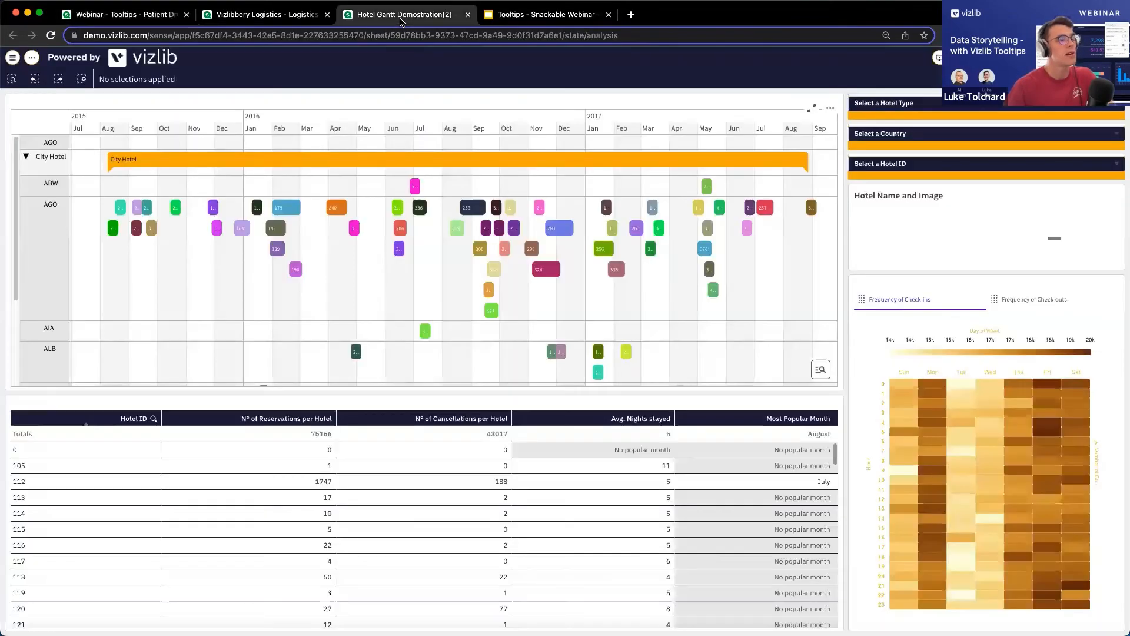
mouse_move(476, 213)
click(812, 109)
mouse_move(436, 210)
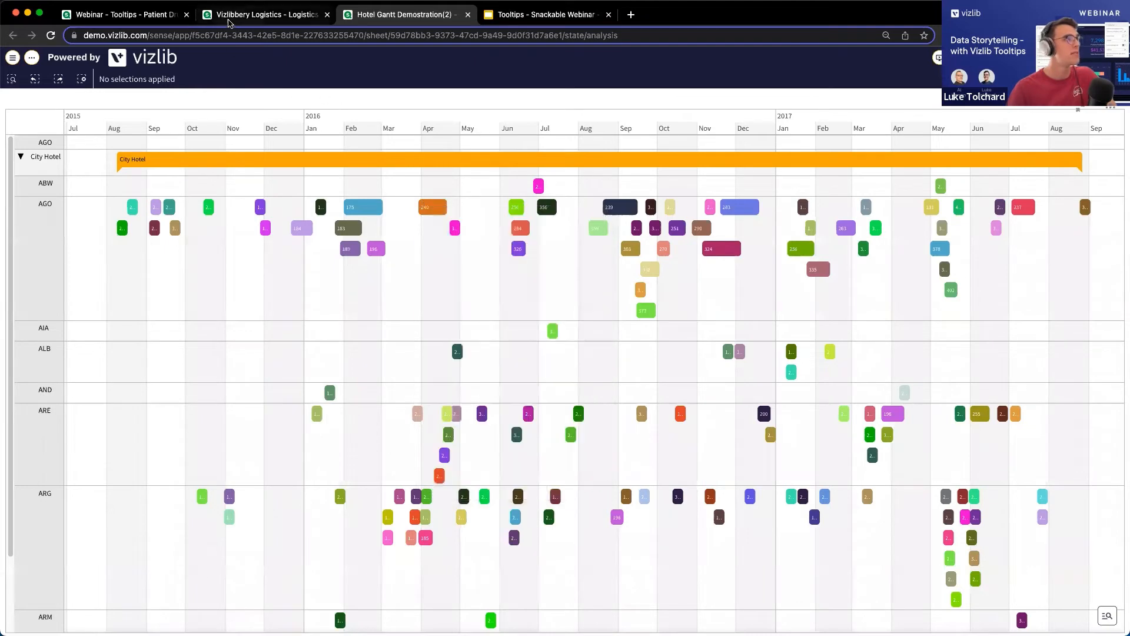
Return to the patient app and display the tooltip settings of the =PATIENT_ID layer in the patient tiles object.
click(231, 17)
click(190, 17)
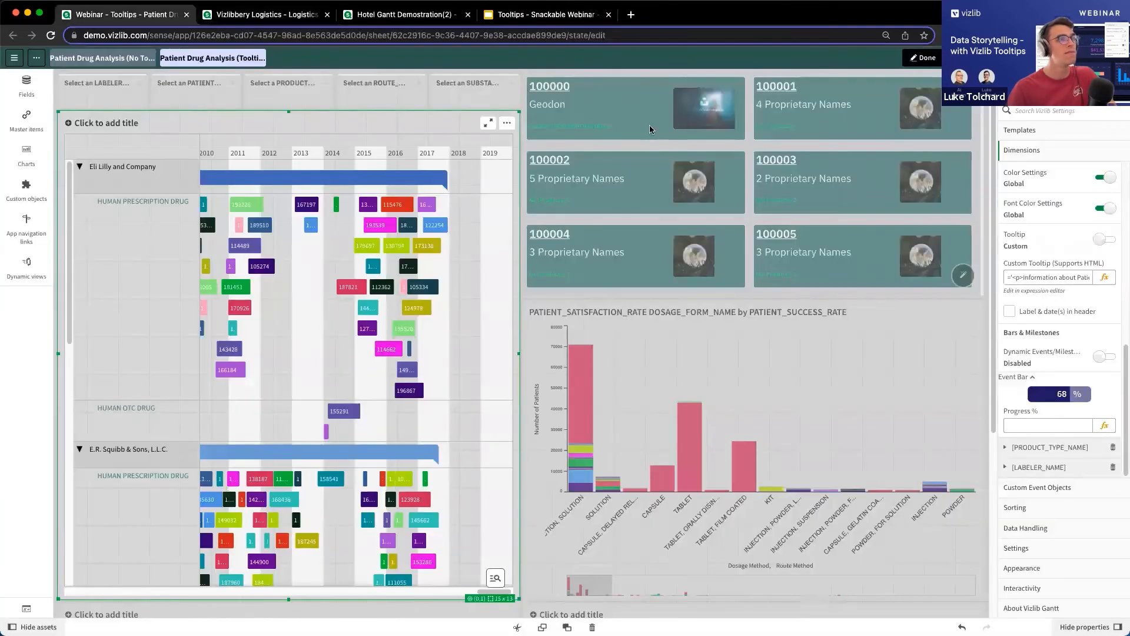
click(946, 112)
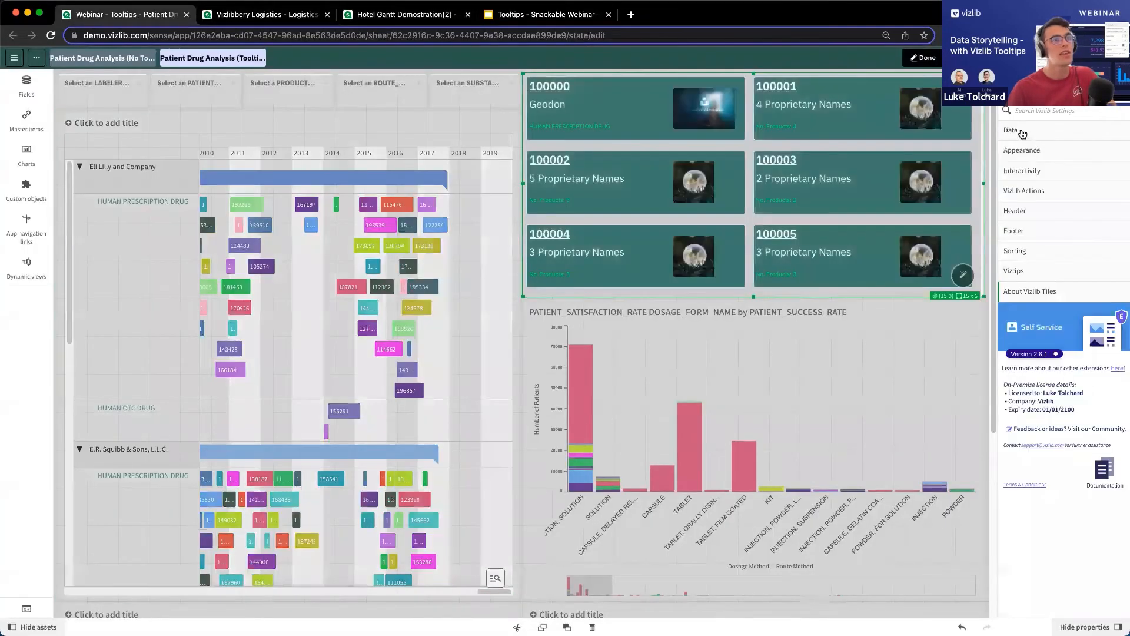
click(1020, 134)
click(1050, 311)
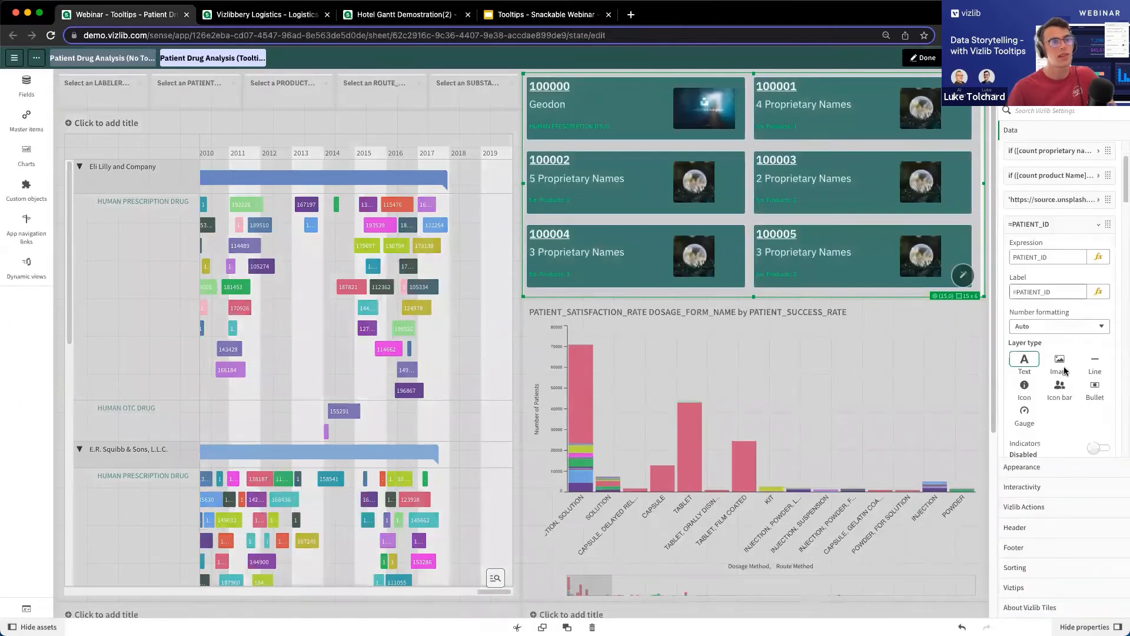
scroll(1076, 254, down, 10)
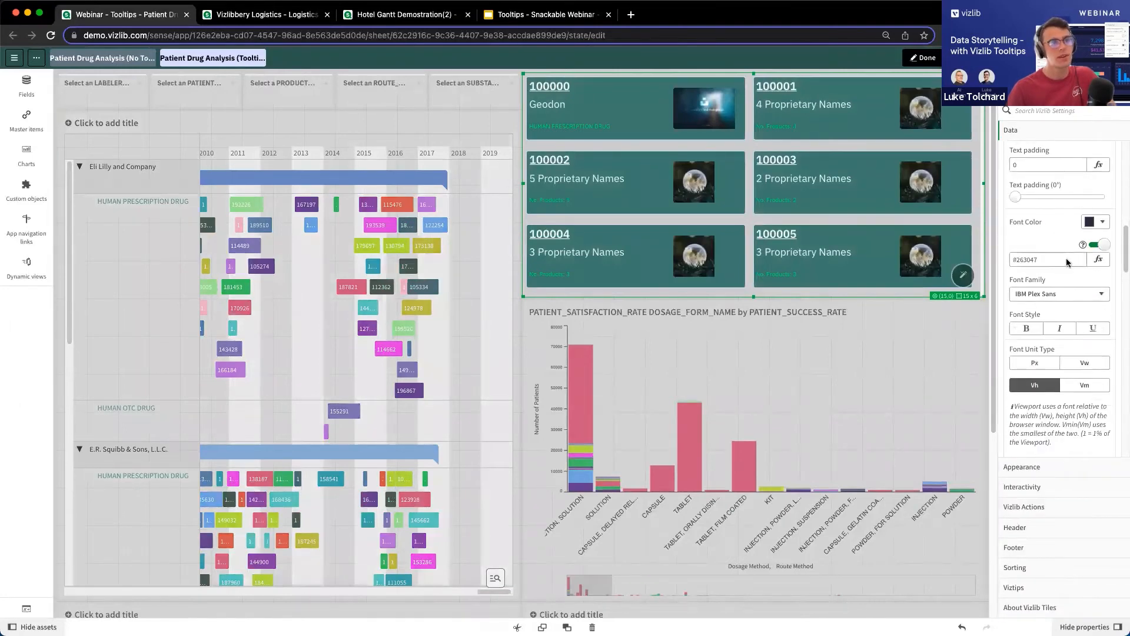
scroll(1055, 312, down, 1)
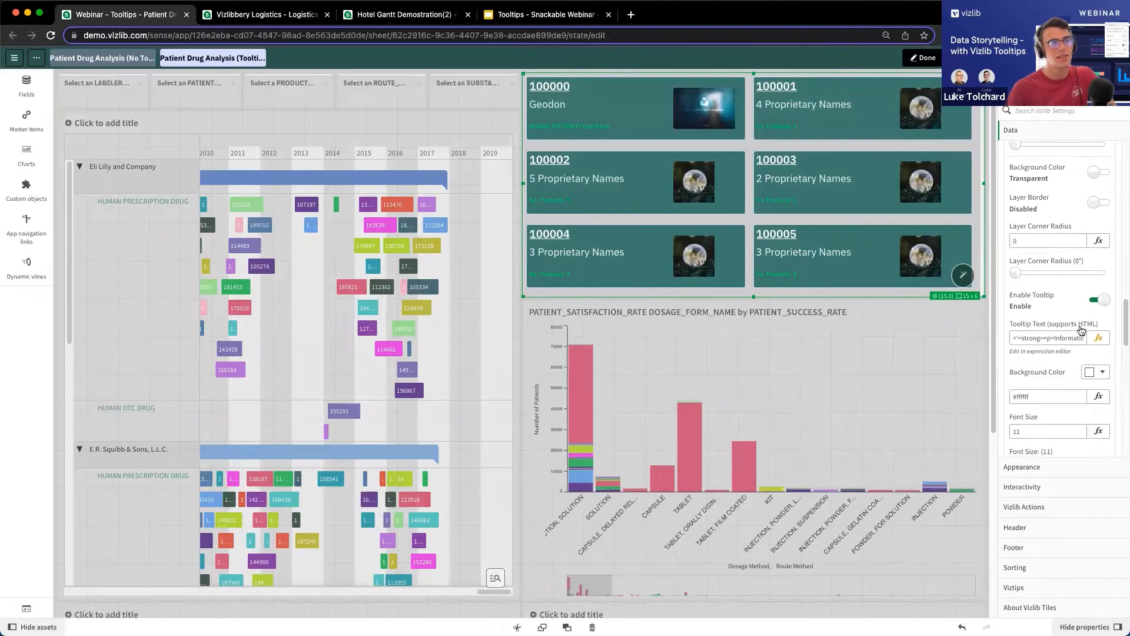
Add style="color:blue" to the Trial Start paragraph in the layer's tooltip expression, apply it and check the tile tooltip.
click(1098, 325)
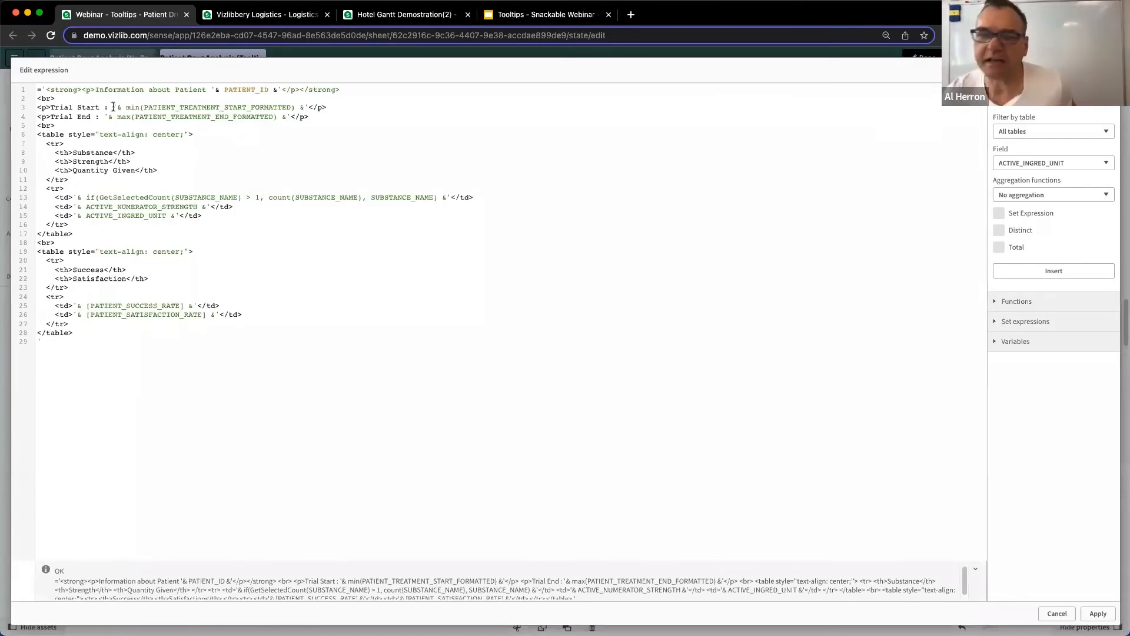
click(46, 107)
text(style)
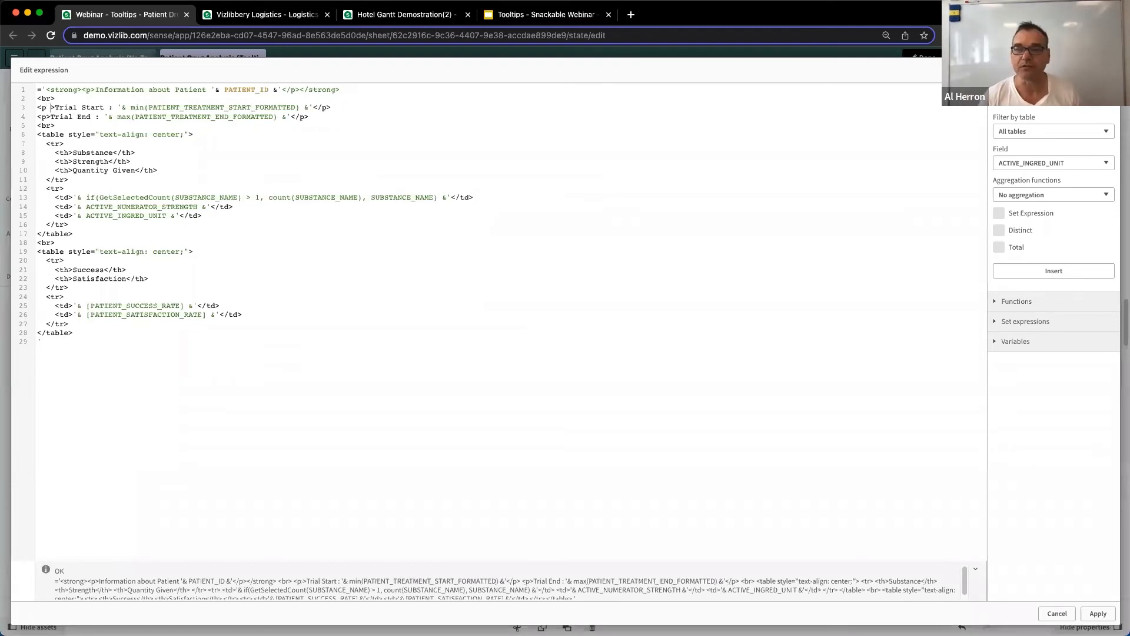
text(=)
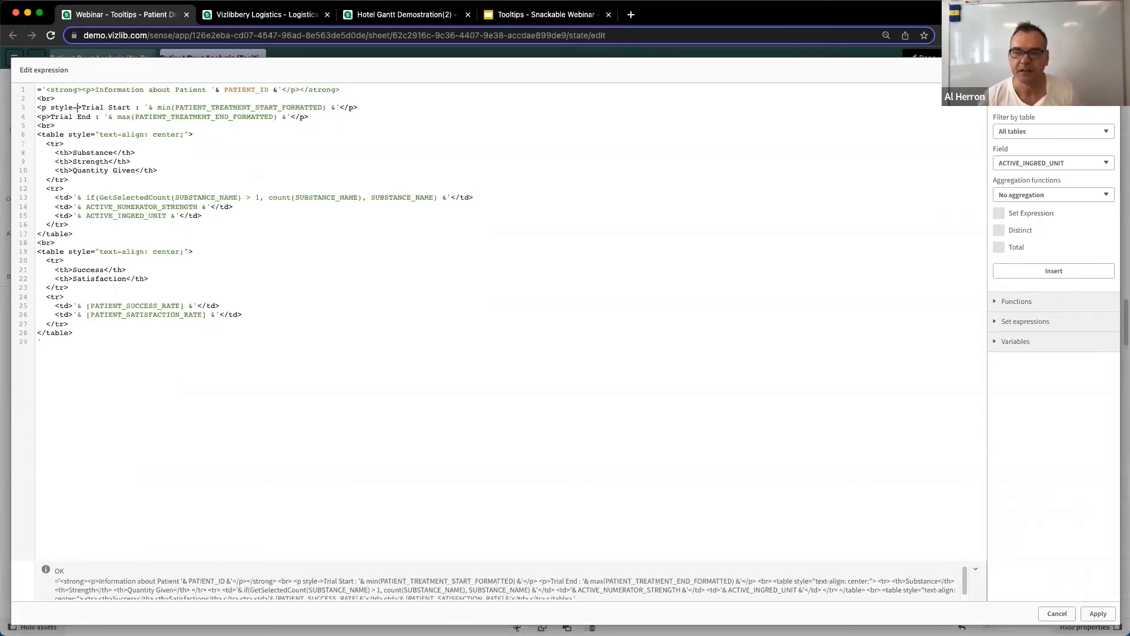
text(")
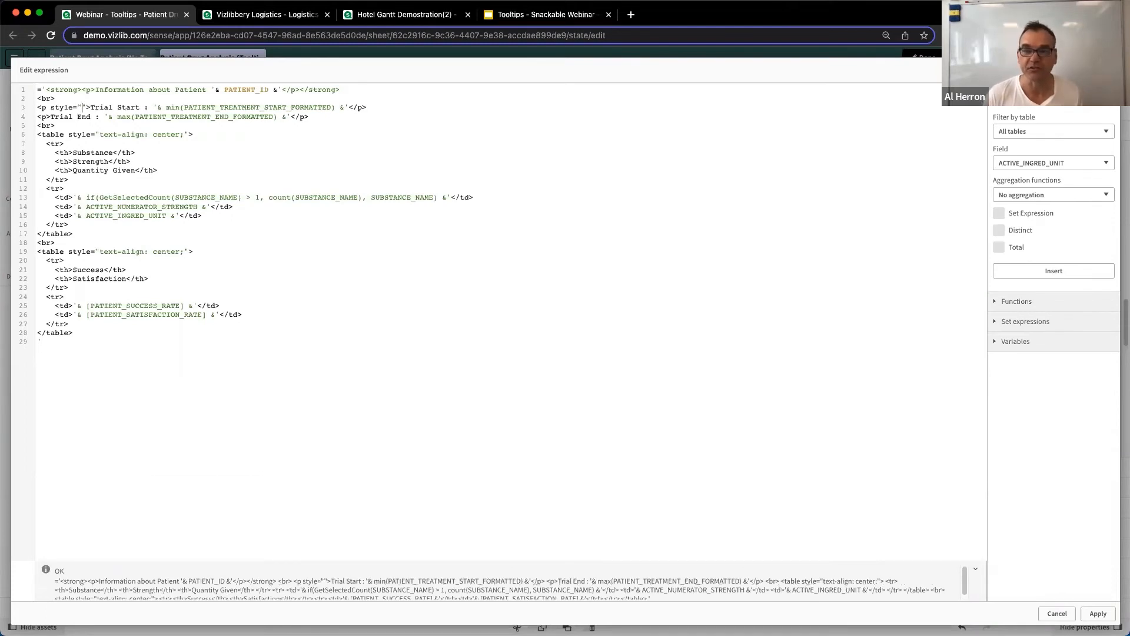
text(color:blu)
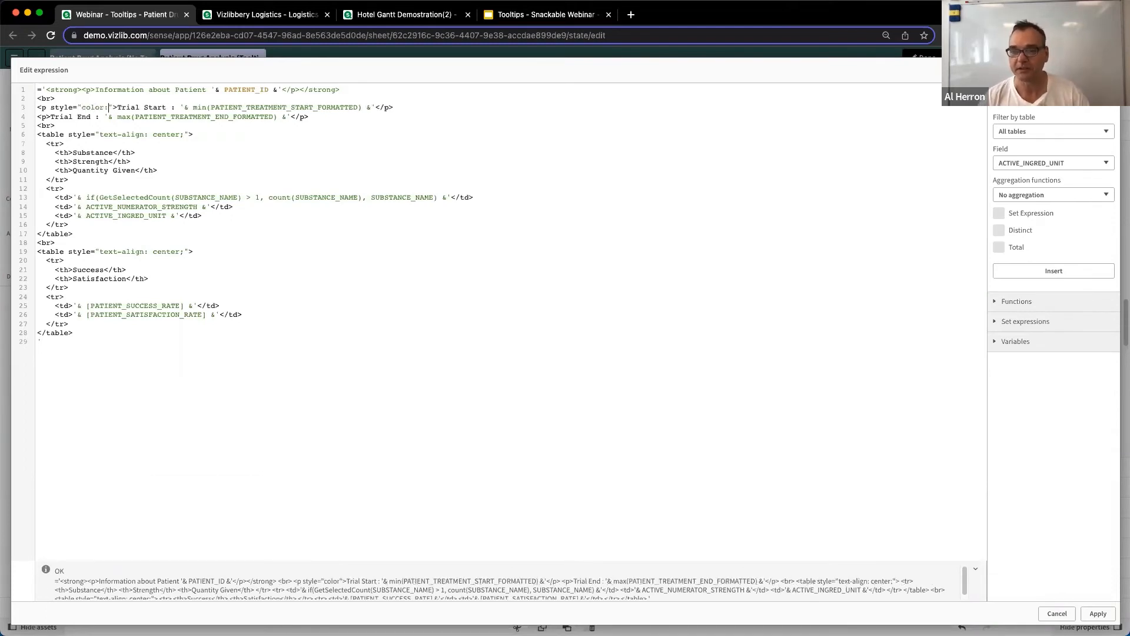
text(e)
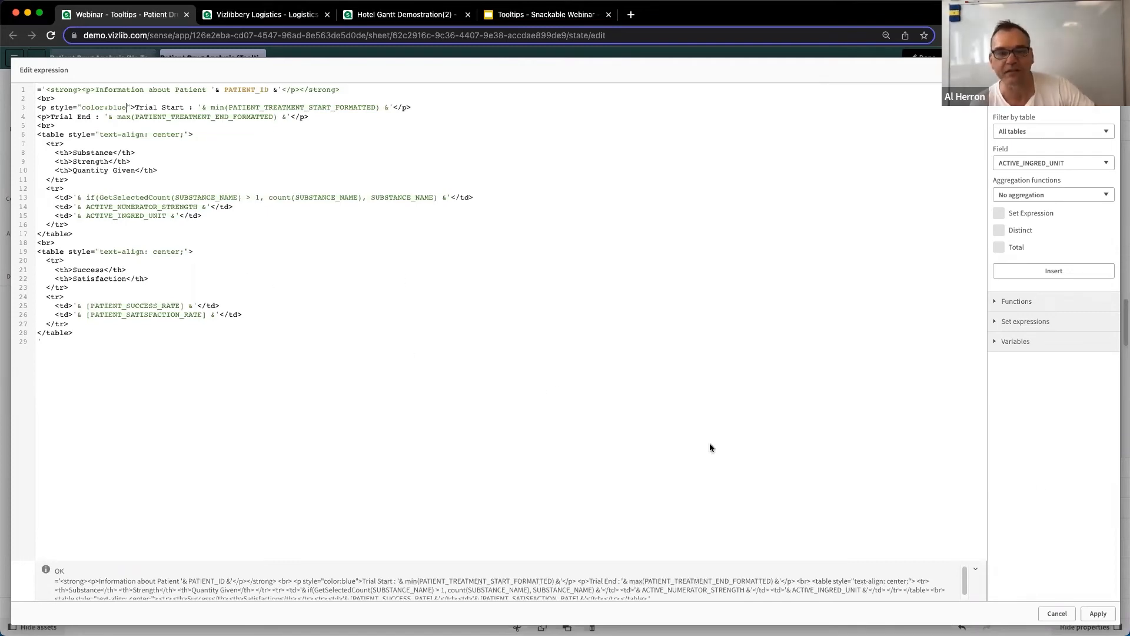
click(1098, 613)
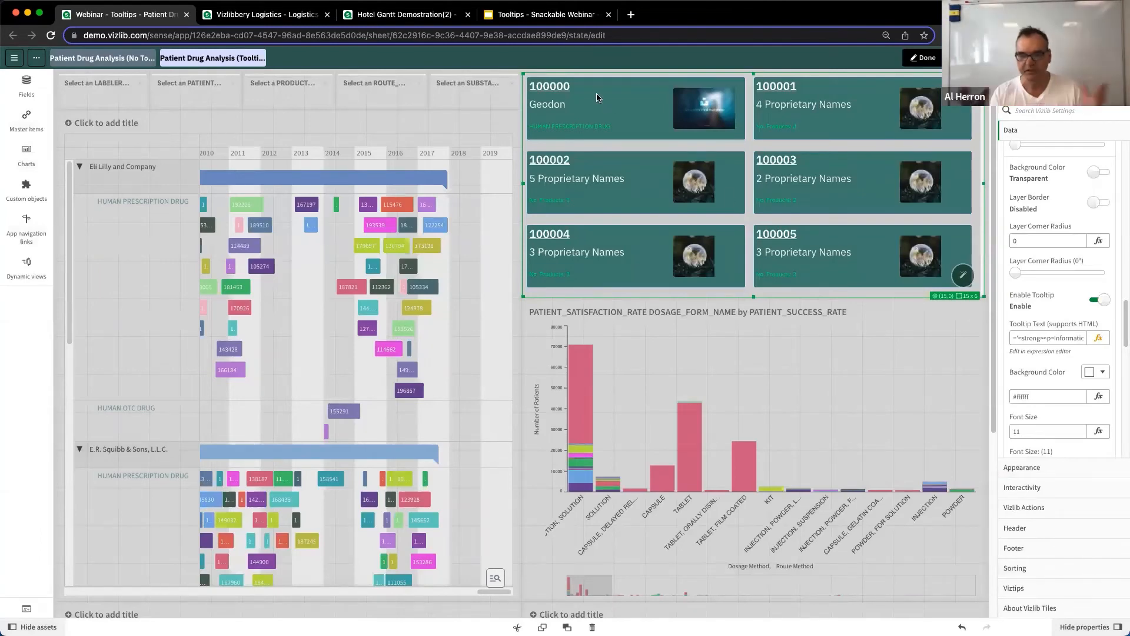
mouse_move(599, 105)
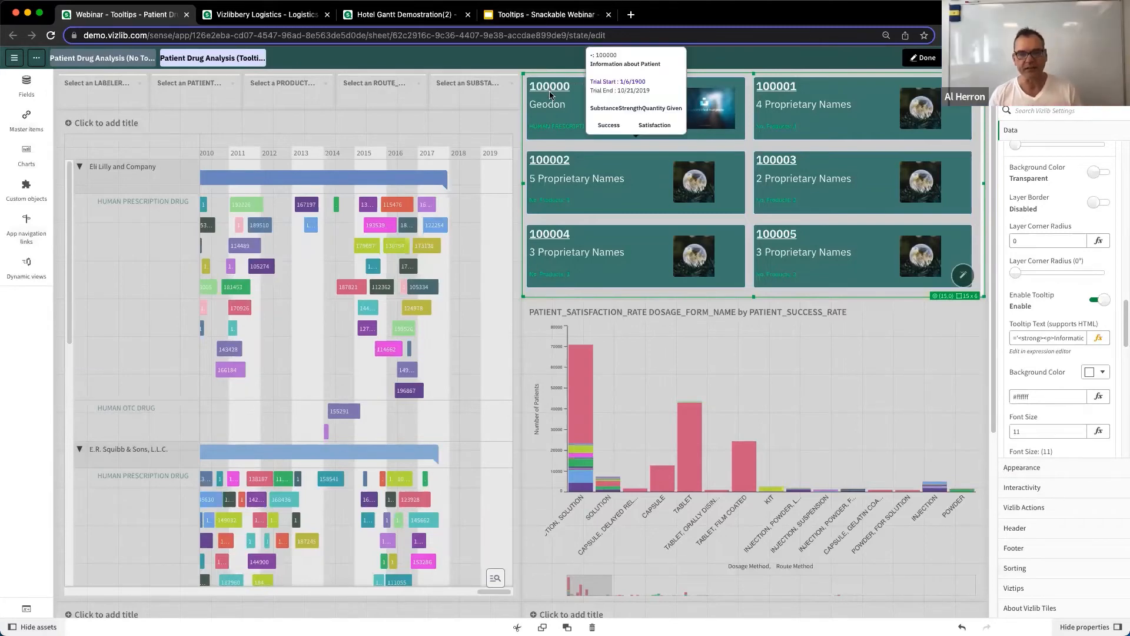
Switch to the Tooltips - Snackable Webinar slides and present from slide 12 through the w3schools HTML tutorial slide.
click(546, 14)
scroll(80, 481, down, 2)
scroll(79, 481, down, 5)
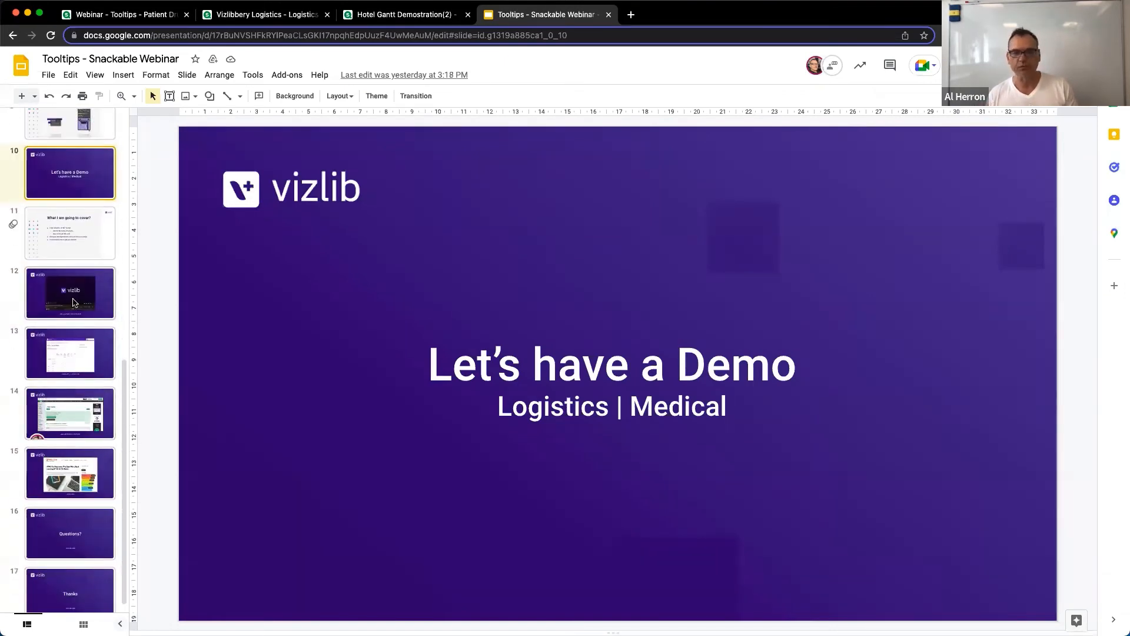
click(79, 224)
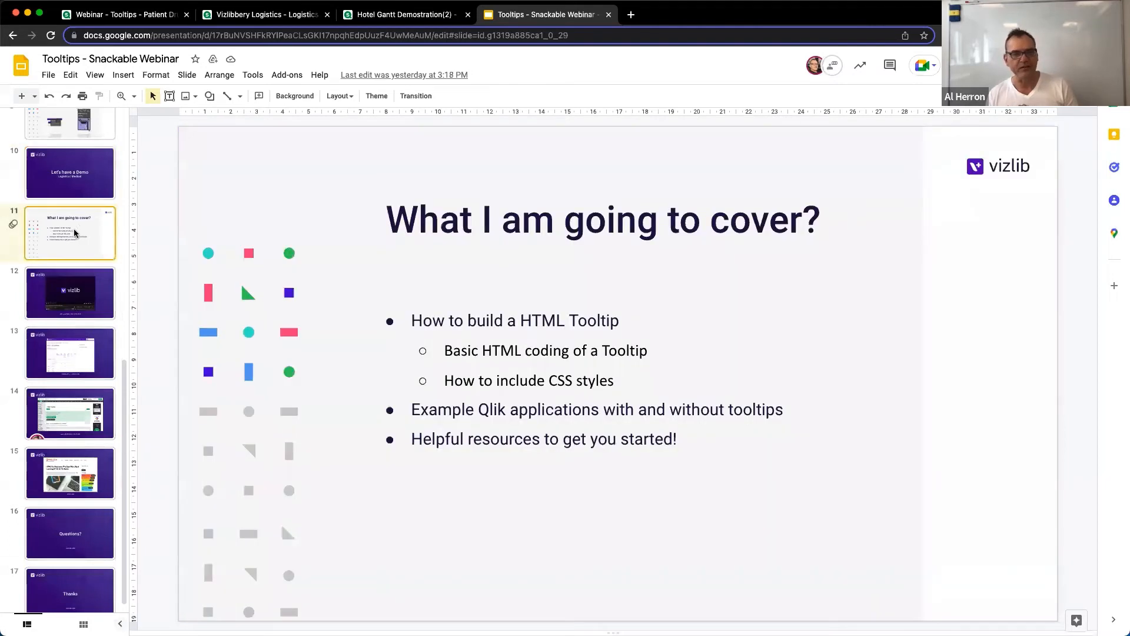
click(73, 310)
key(super+Return)
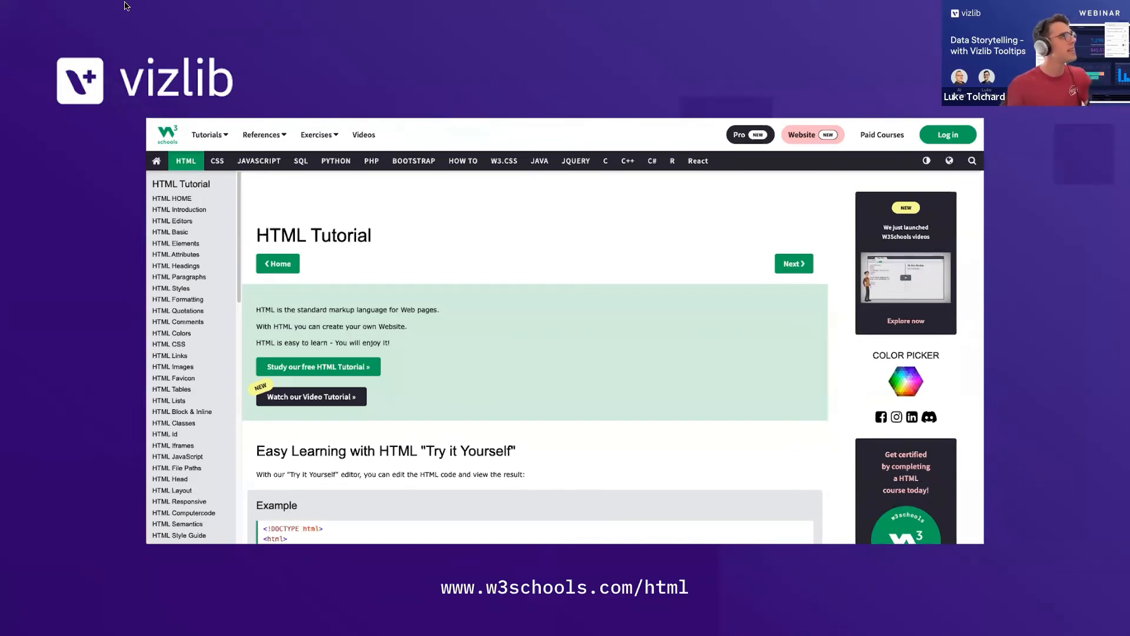
key(Escape)
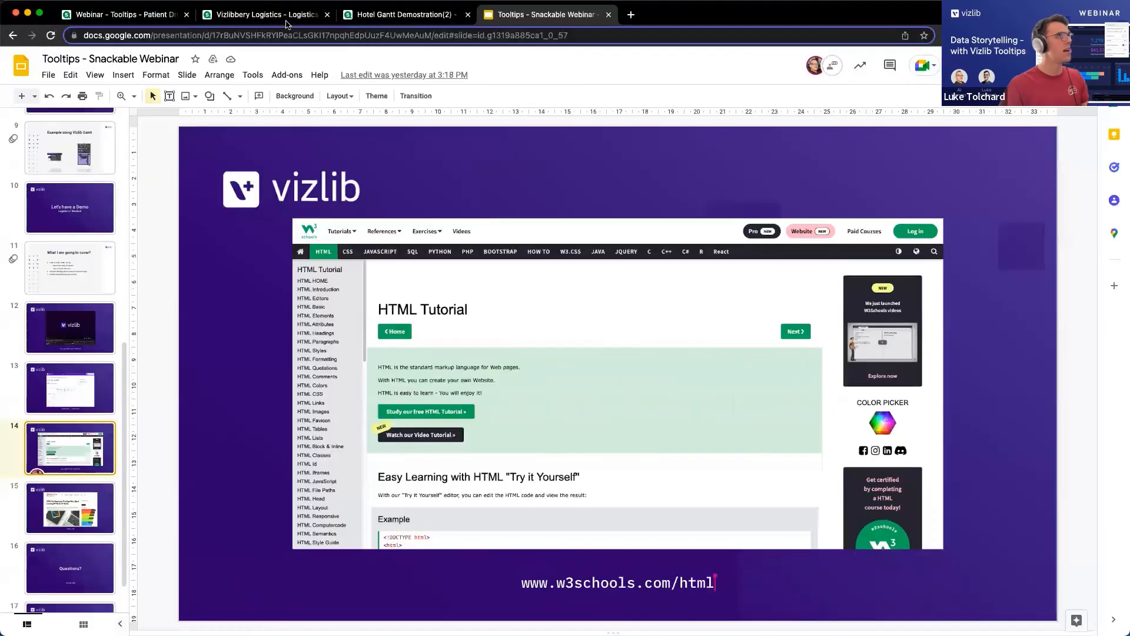
Switch to the Vizlibbery Logistics tooltip expression and examine the inline font-size style on the Items delivered paragraph.
click(277, 16)
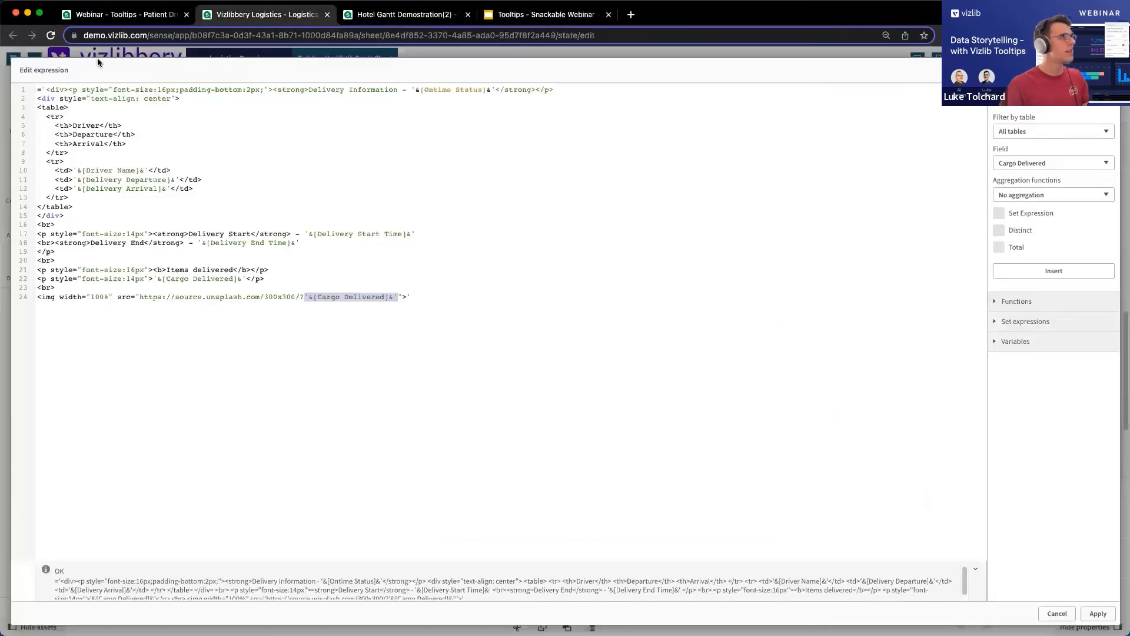
drag(51, 268, 149, 270)
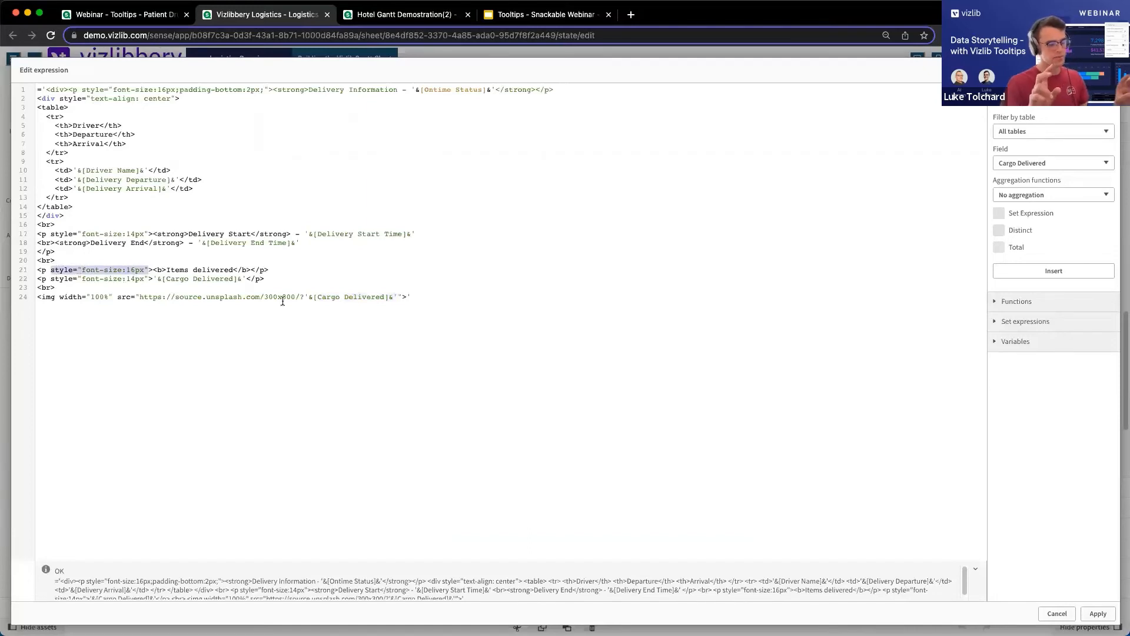
click(128, 269)
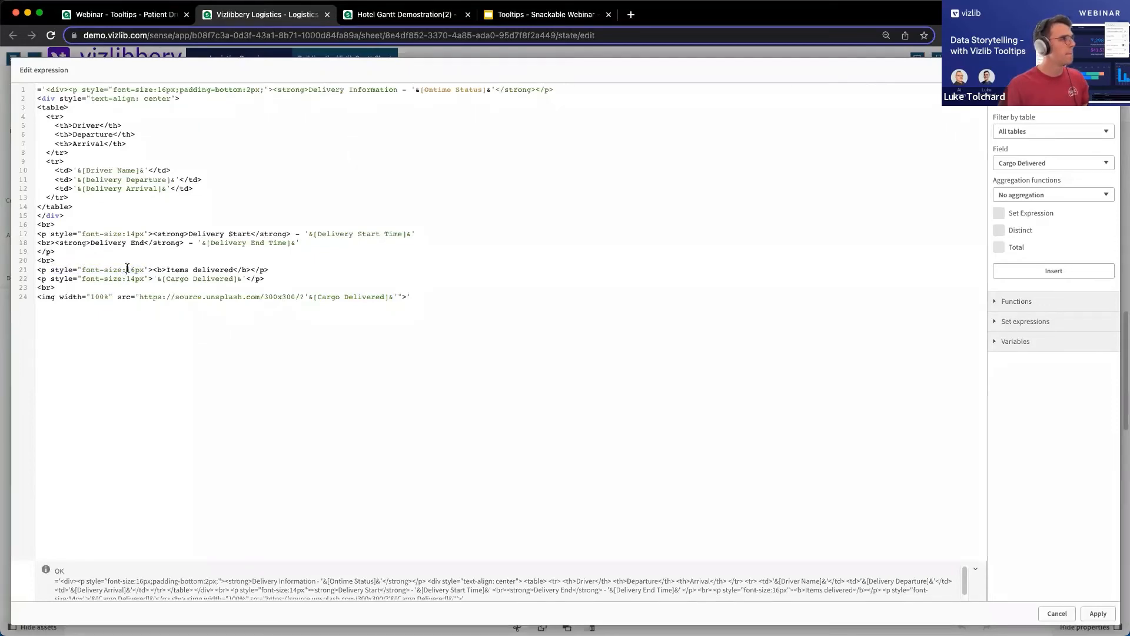
click(93, 14)
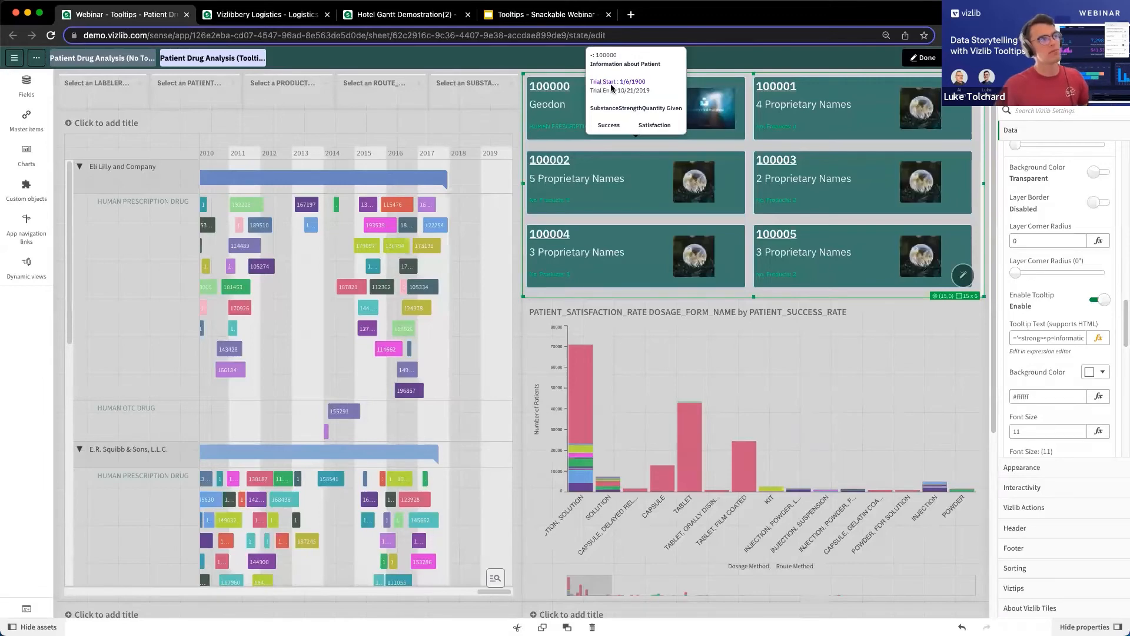
Return to the webinar slides and present the html.com resource slide and the Questions slide.
click(526, 11)
key(super+Return)
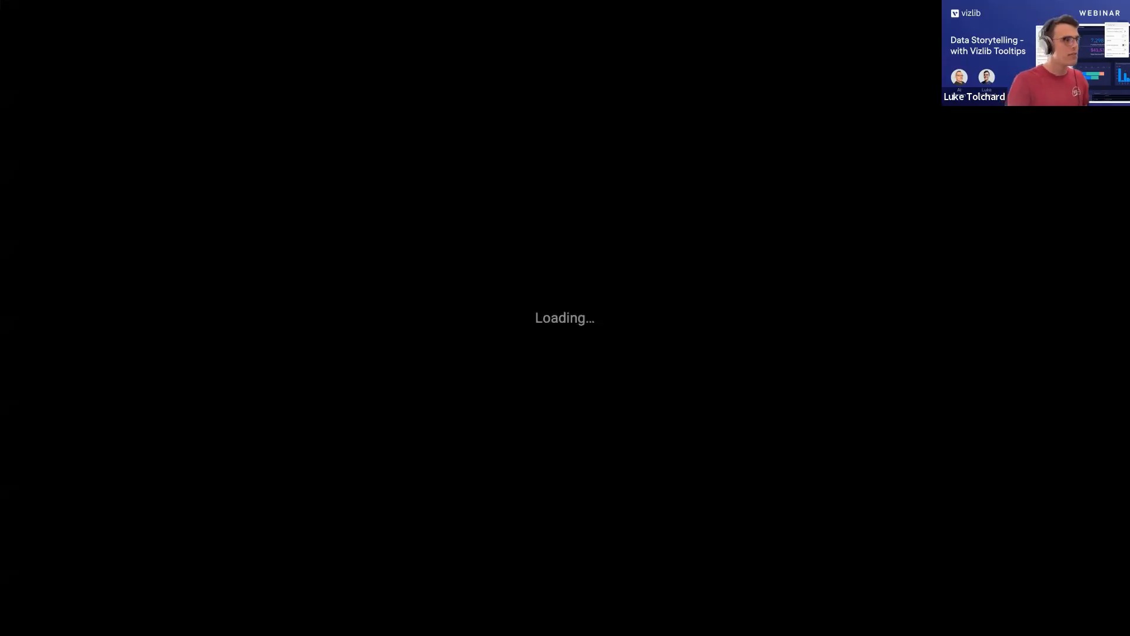
key(Right)
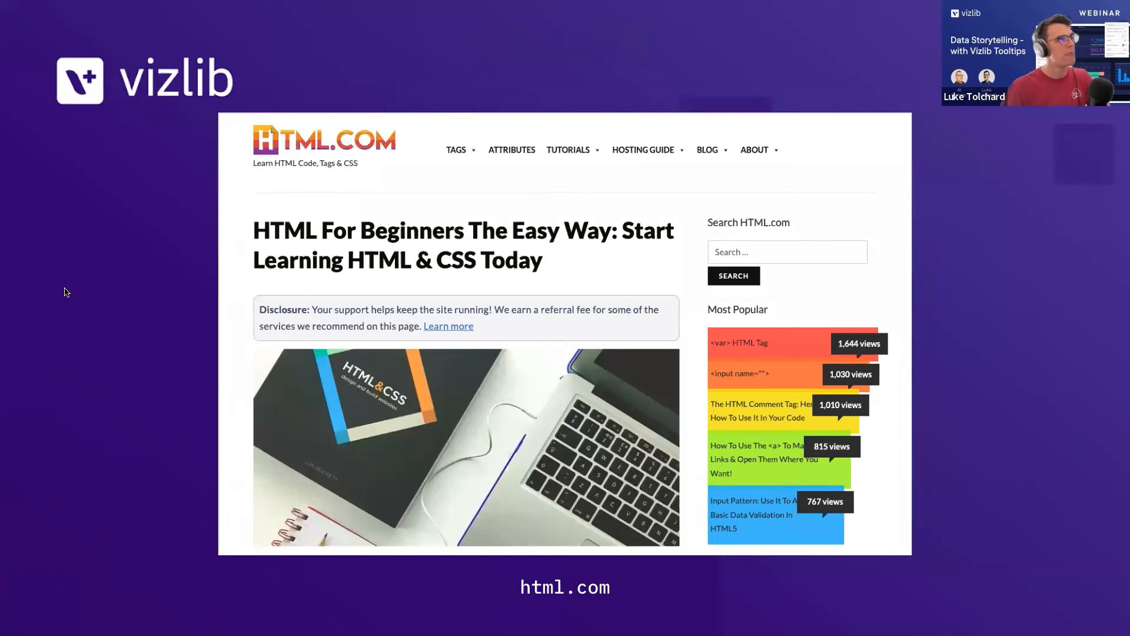
key(Right)
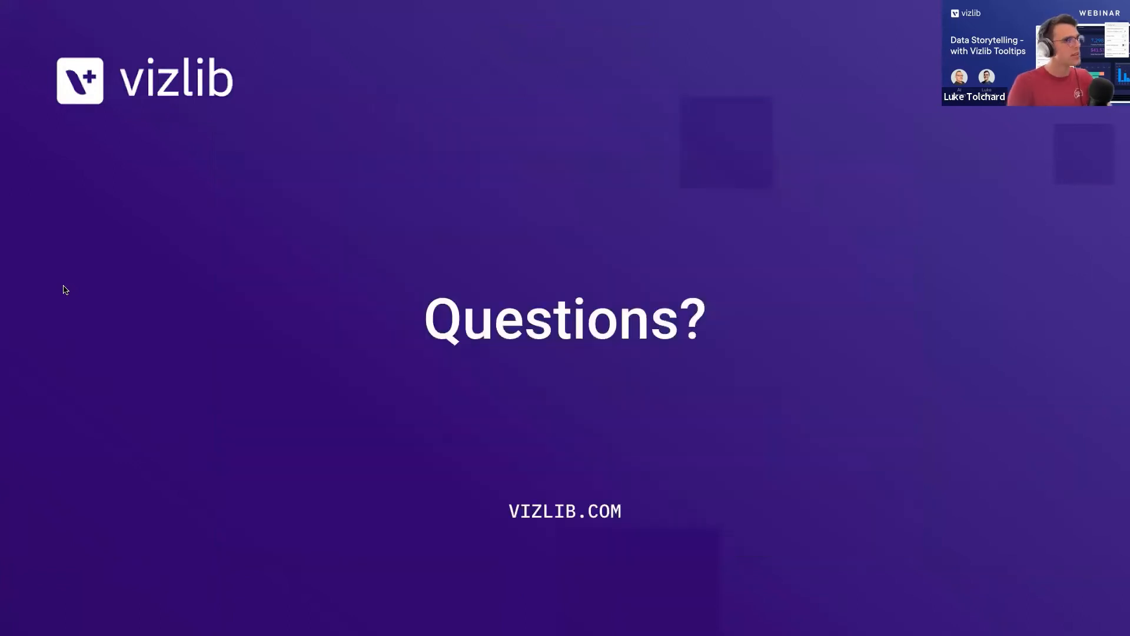